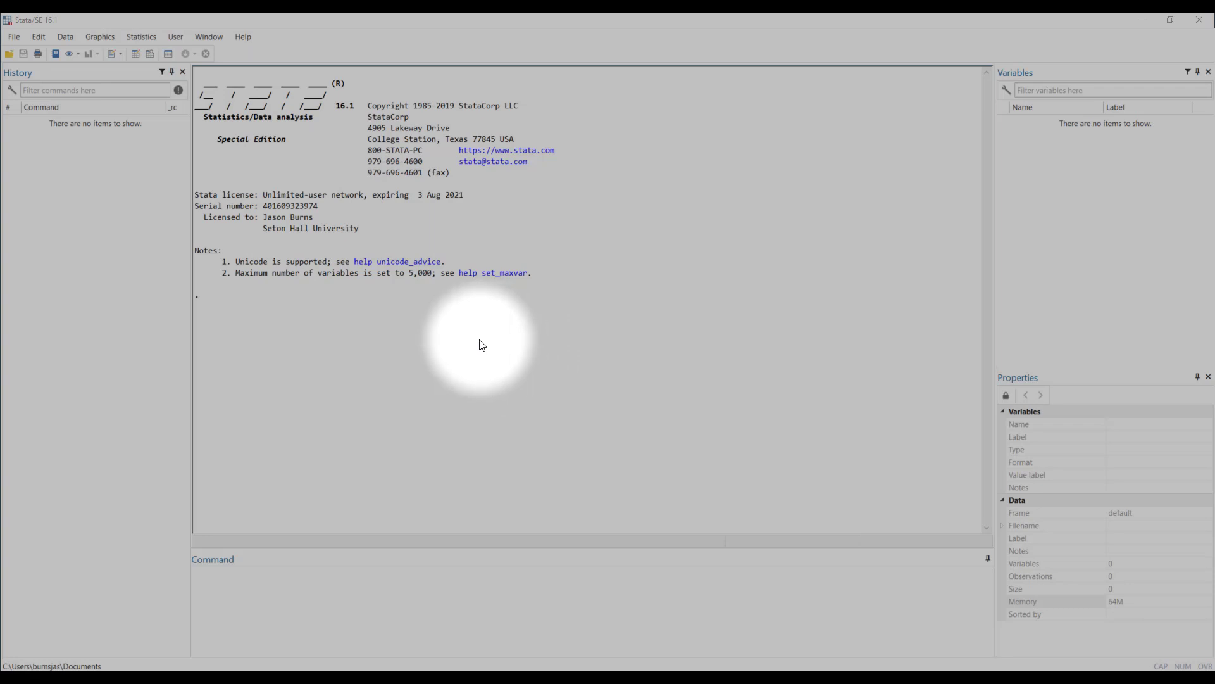
- Open a new do-file and dock its editor window on one half of the screen
left_click(114, 58)
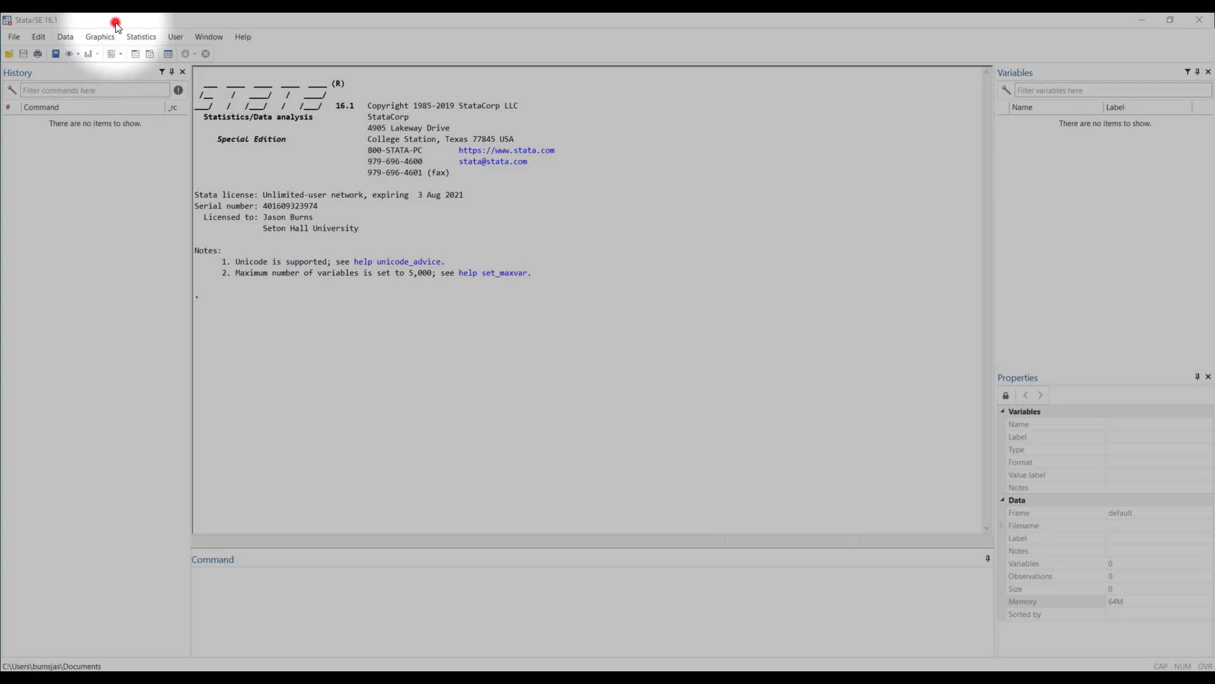
left_click(111, 55)
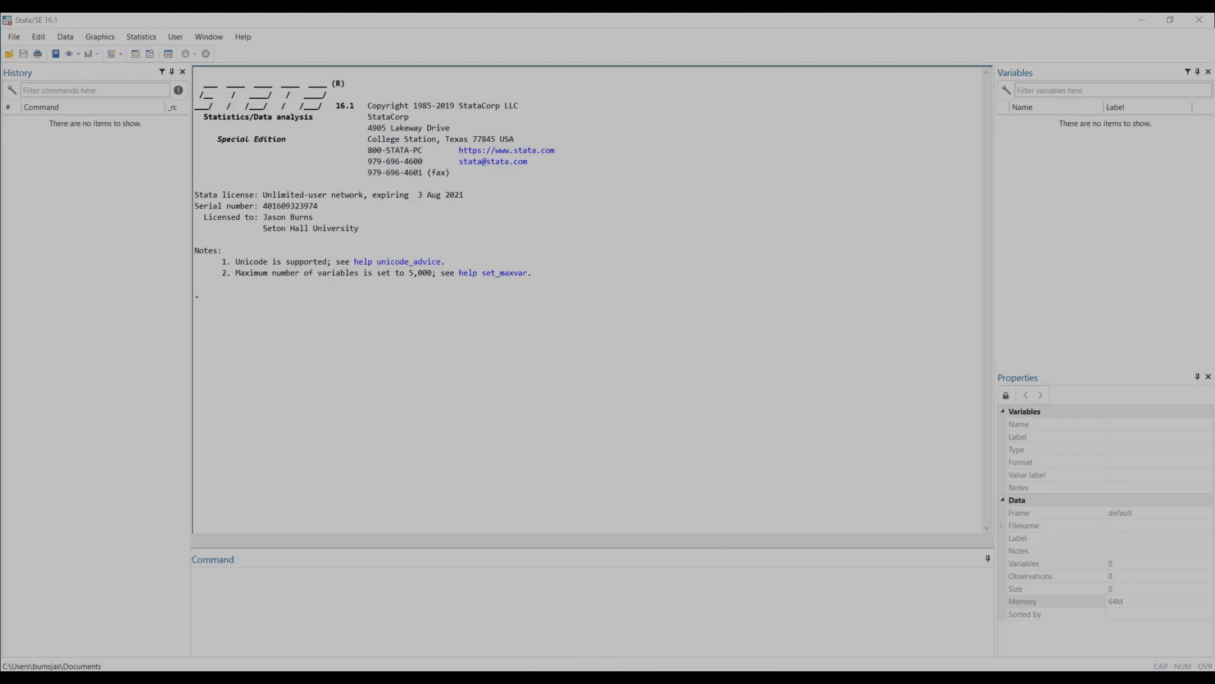
left_click_drag(598, 683, 669, 105)
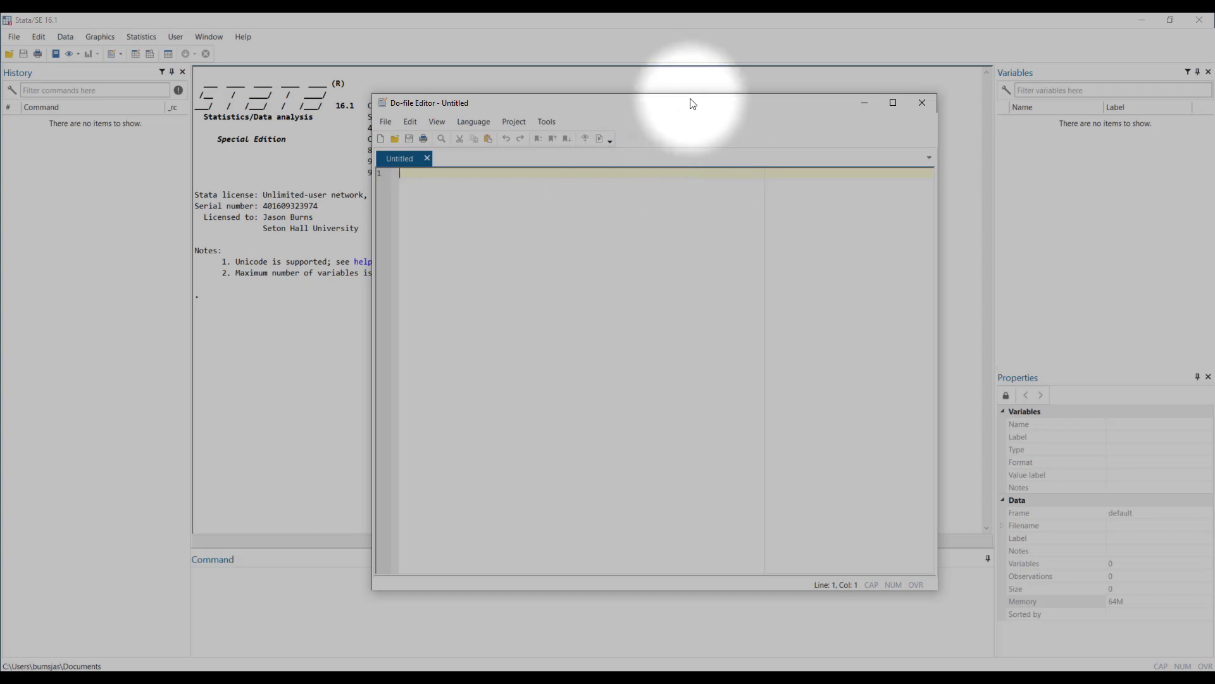
left_click_drag(690, 98, 1214, 166)
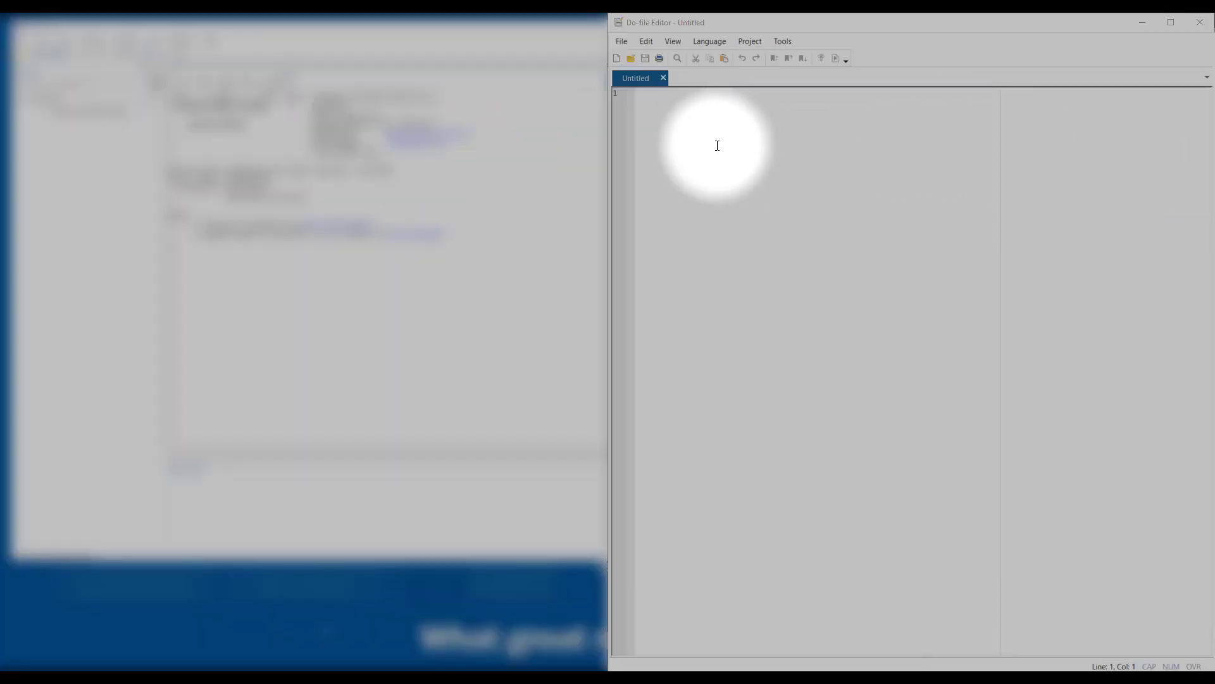
- Arrange the main Stata window beside the do-file editor, narrowing the History and Variables panes and widening the Results area
left_click(155, 113)
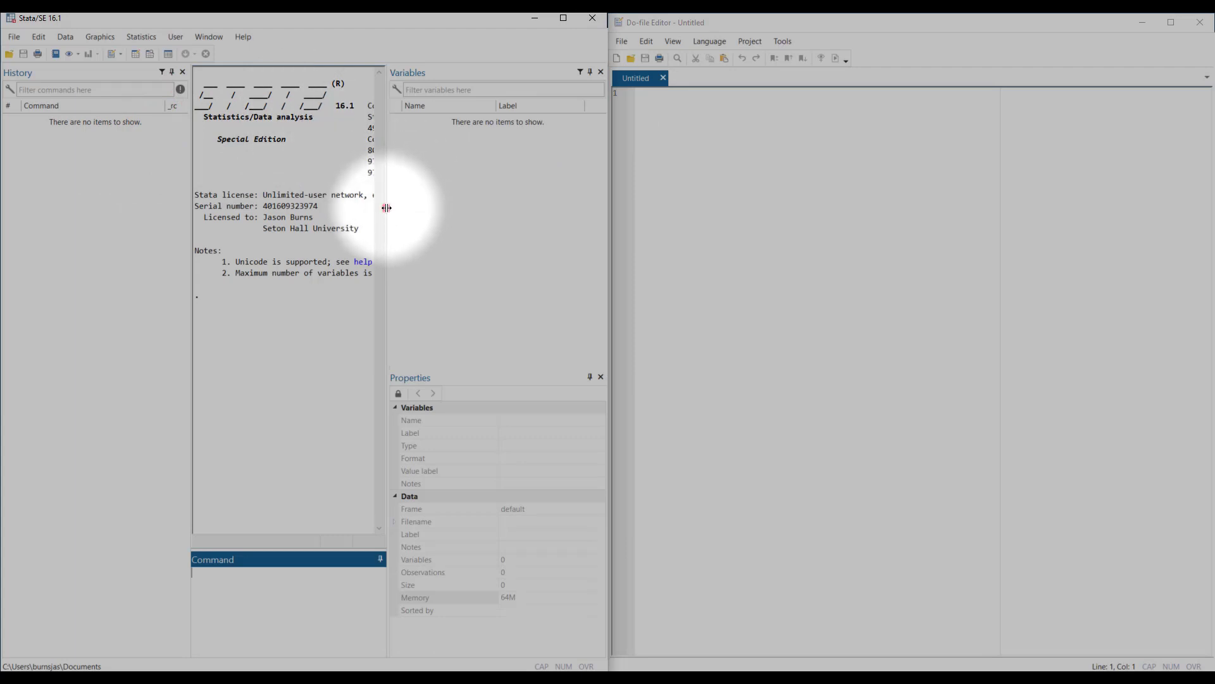
left_click_drag(385, 208, 487, 218)
left_click_drag(190, 234, 136, 235)
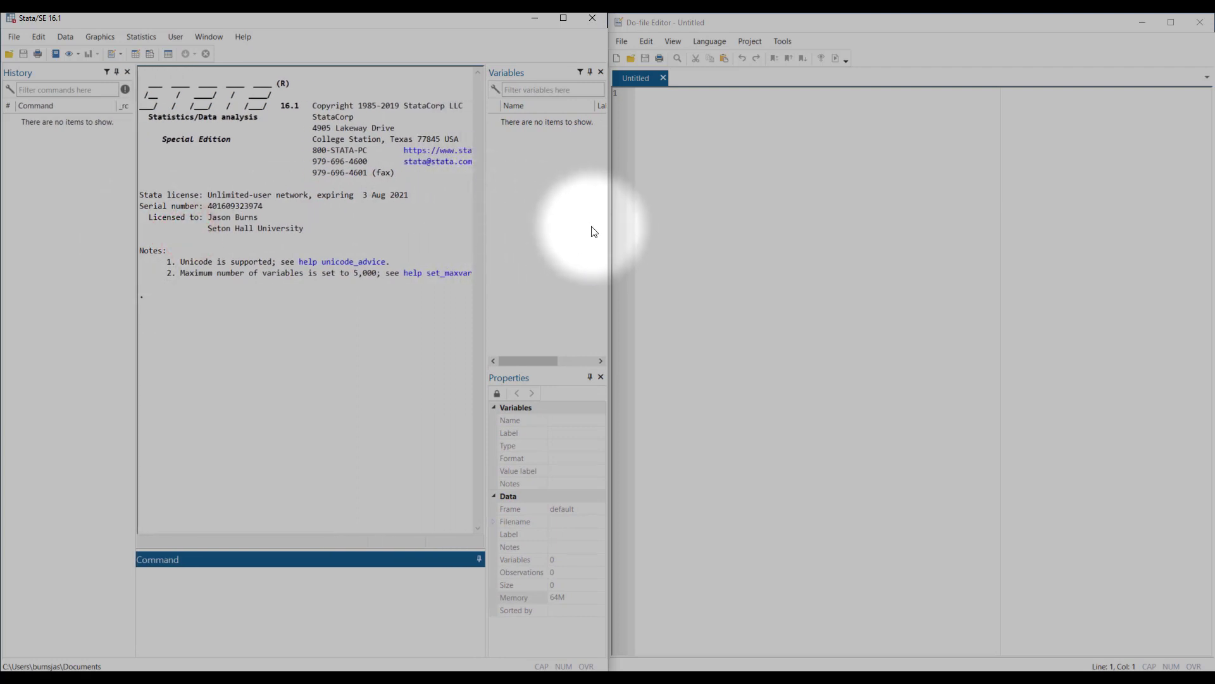
left_click_drag(609, 230, 675, 229)
left_click(699, 229)
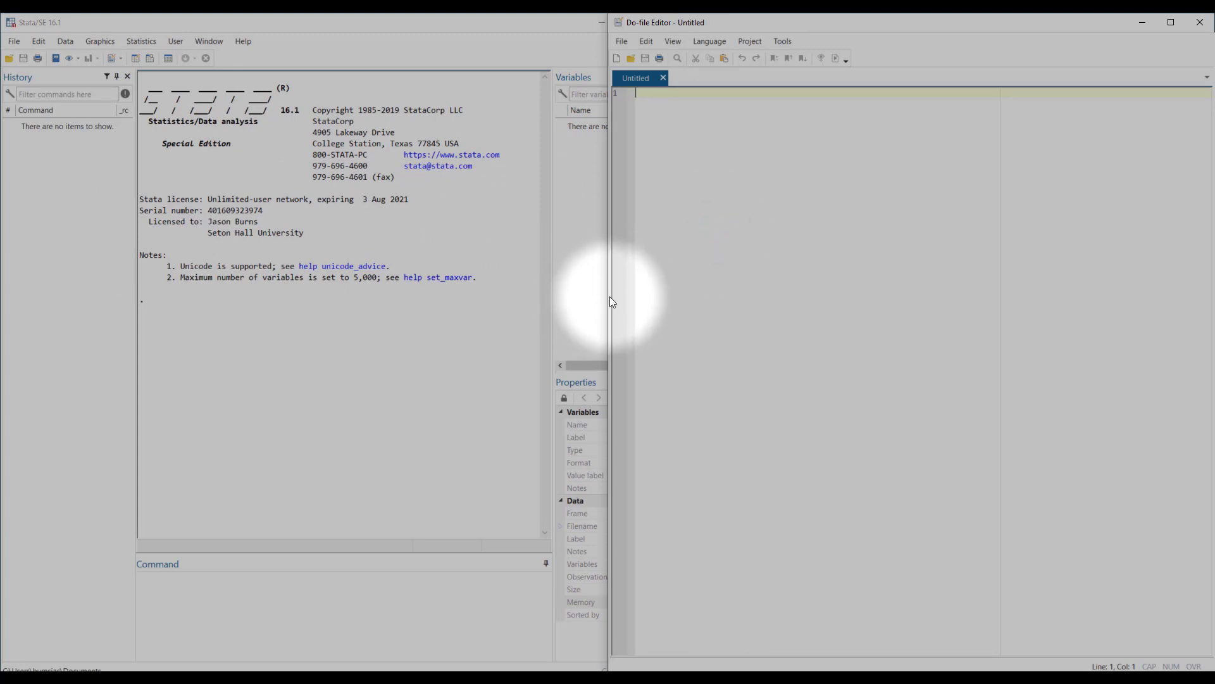
left_click_drag(606, 298, 673, 297)
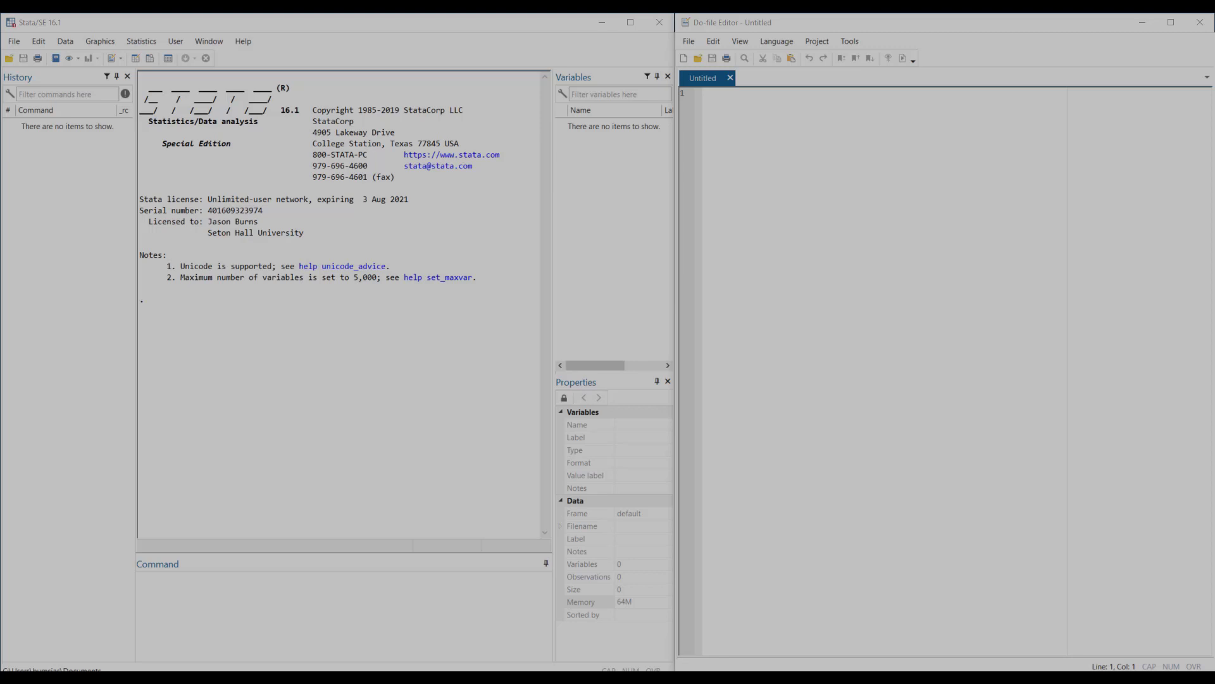
- Write a cd command for the Course Datasets folder and an import delimited command for IPEDS for HW.csv in the do-file
left_click(836, 170)
type("cd \"C:\\Users\\burnsjas\\OneDrive - Seton Hall University\\ELMP Data Analysis\\Course Datasets\"")
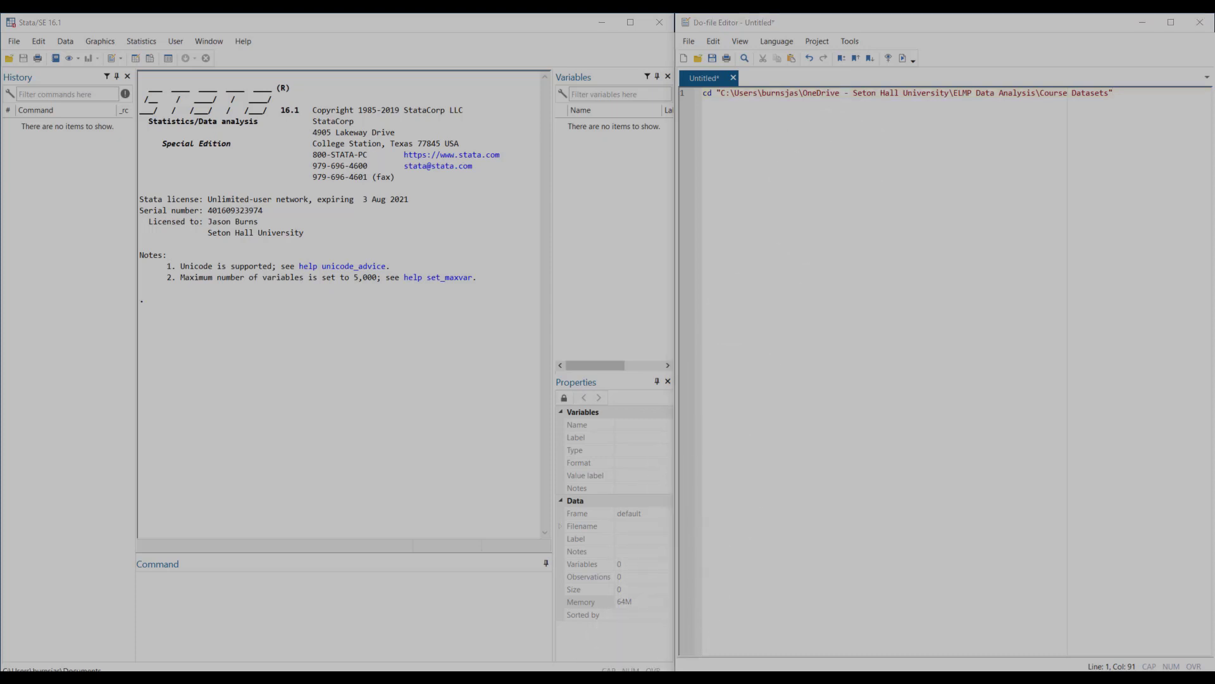
left_click(1159, 178)
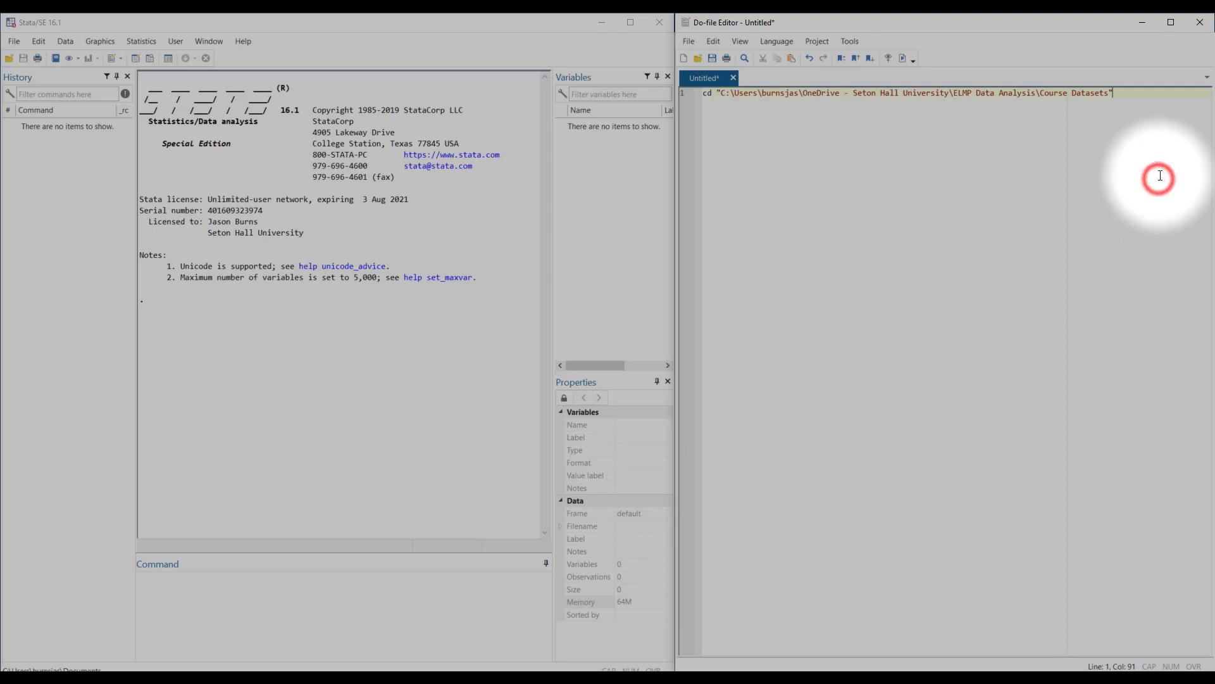
key("Return")
type("import delimited \"C:\\Users\\burnsjas\\OneDrive - Seton Hall University\\ELMP Data Analysis\\Course Datasets\\IPEDS for HW.csv\"")
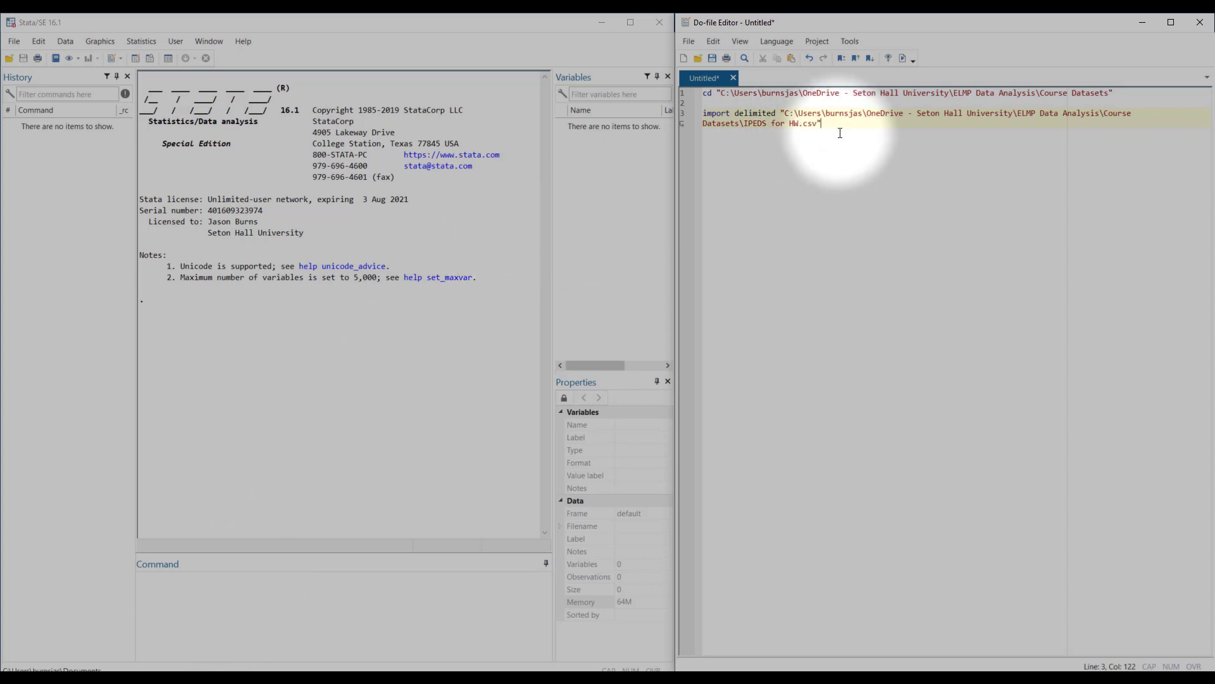
- Run the whole do-file to set the working directory and import the IPEDS data
left_click_drag(836, 130, 675, 90)
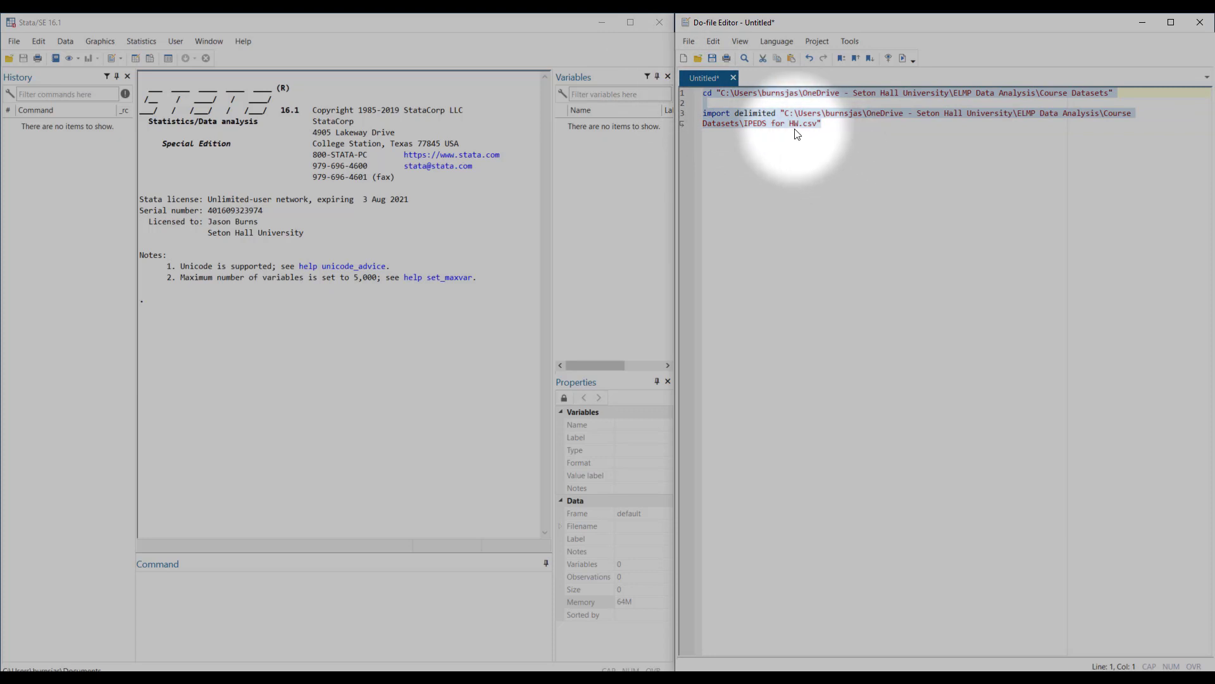
left_click(706, 94)
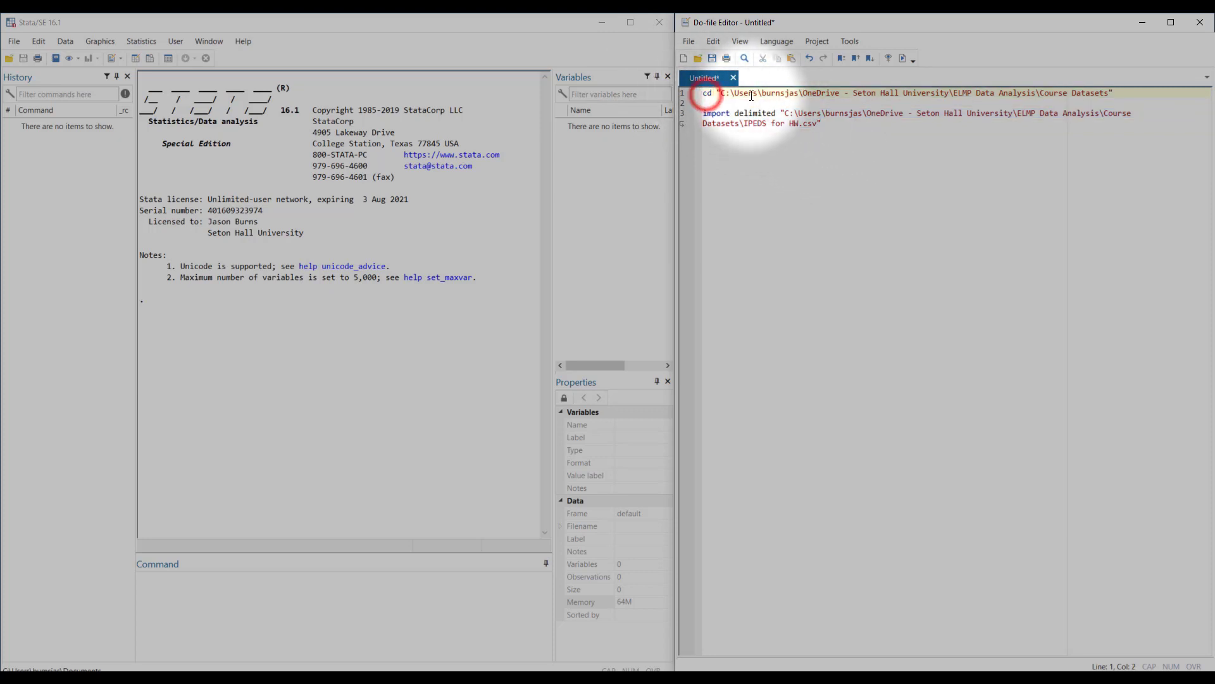
triple_click(753, 94)
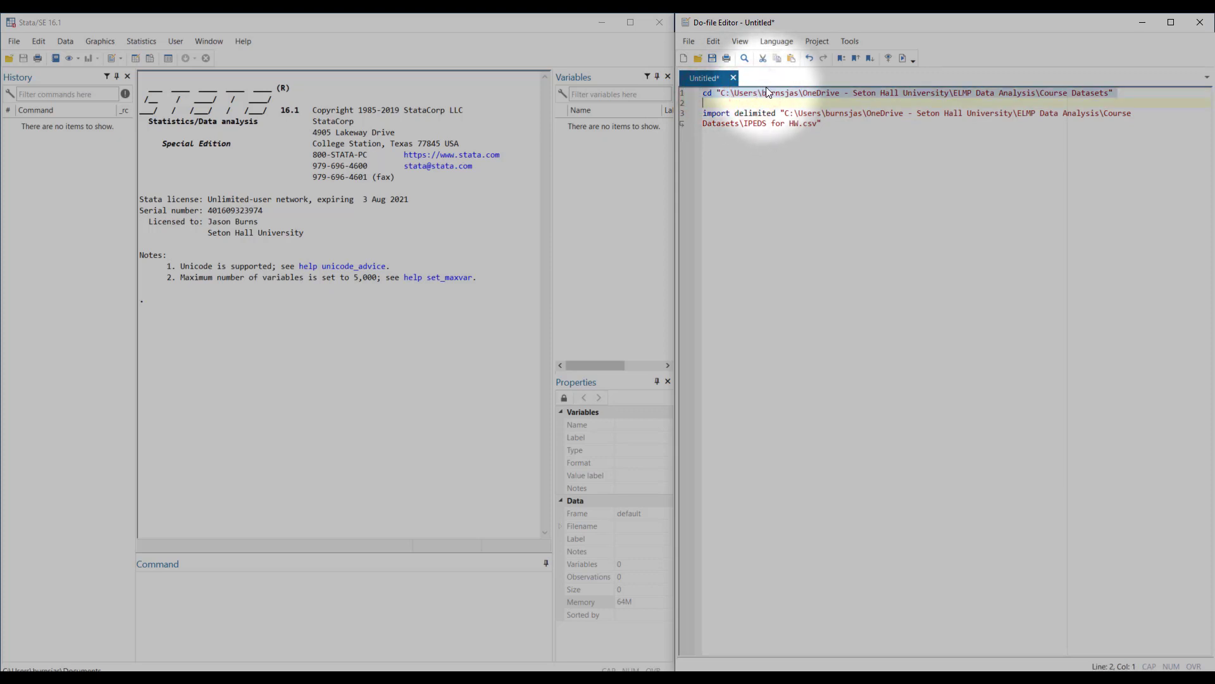
left_click(855, 161)
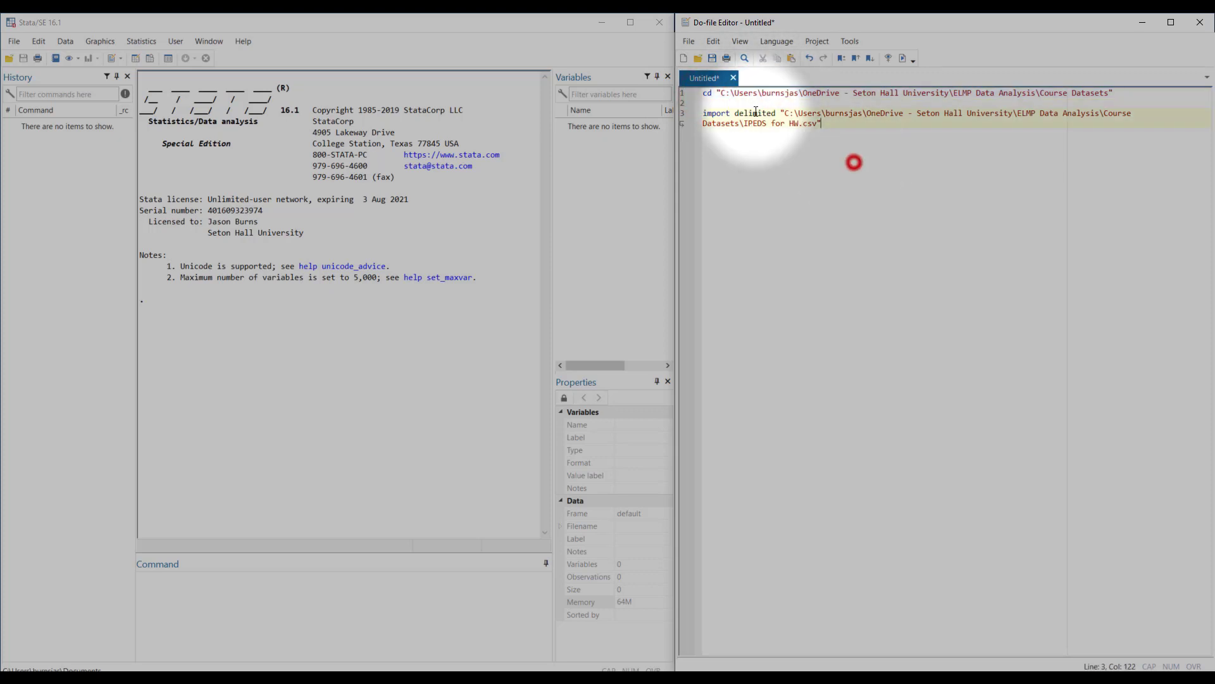
left_click(706, 95)
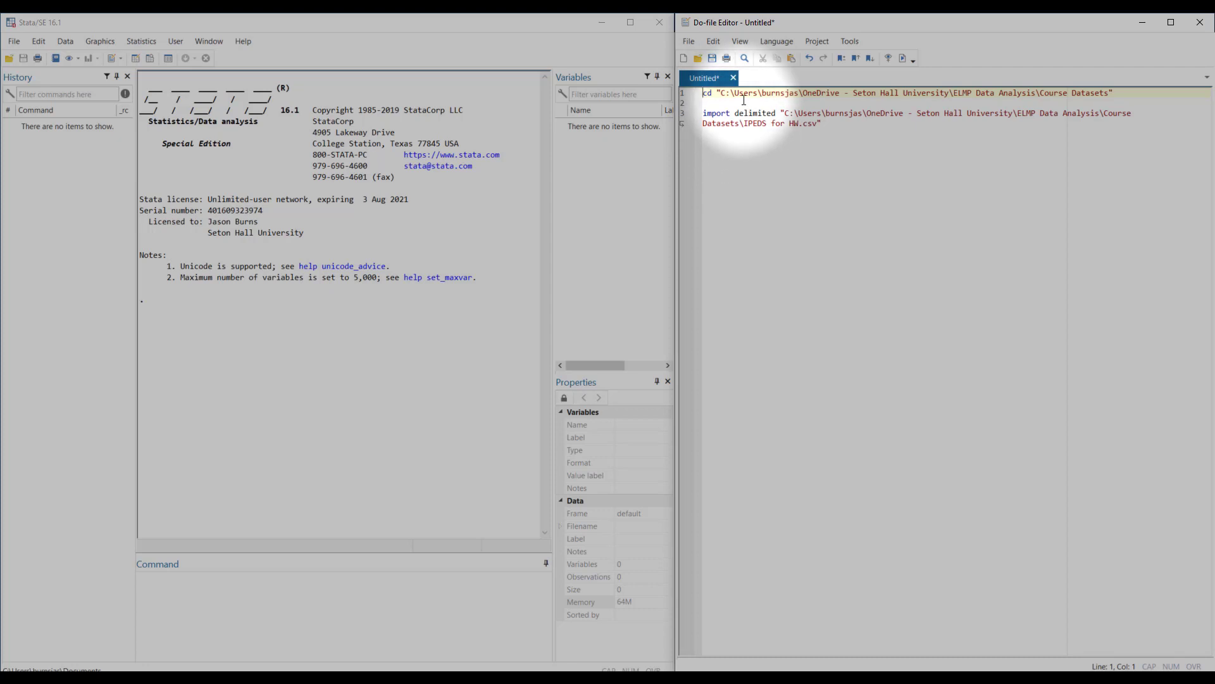
left_click(903, 60)
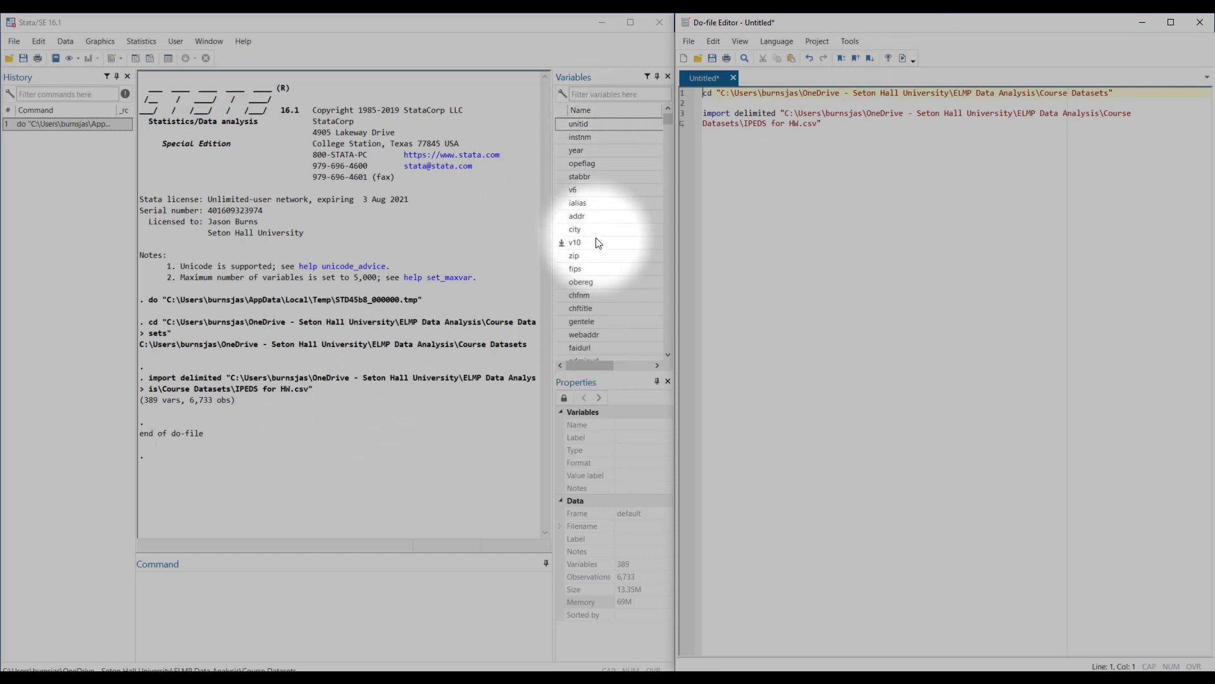
- Clear the dataset from memory with the clear command, then run only the import delimited line of the do-file
left_click(261, 598)
type("clear")
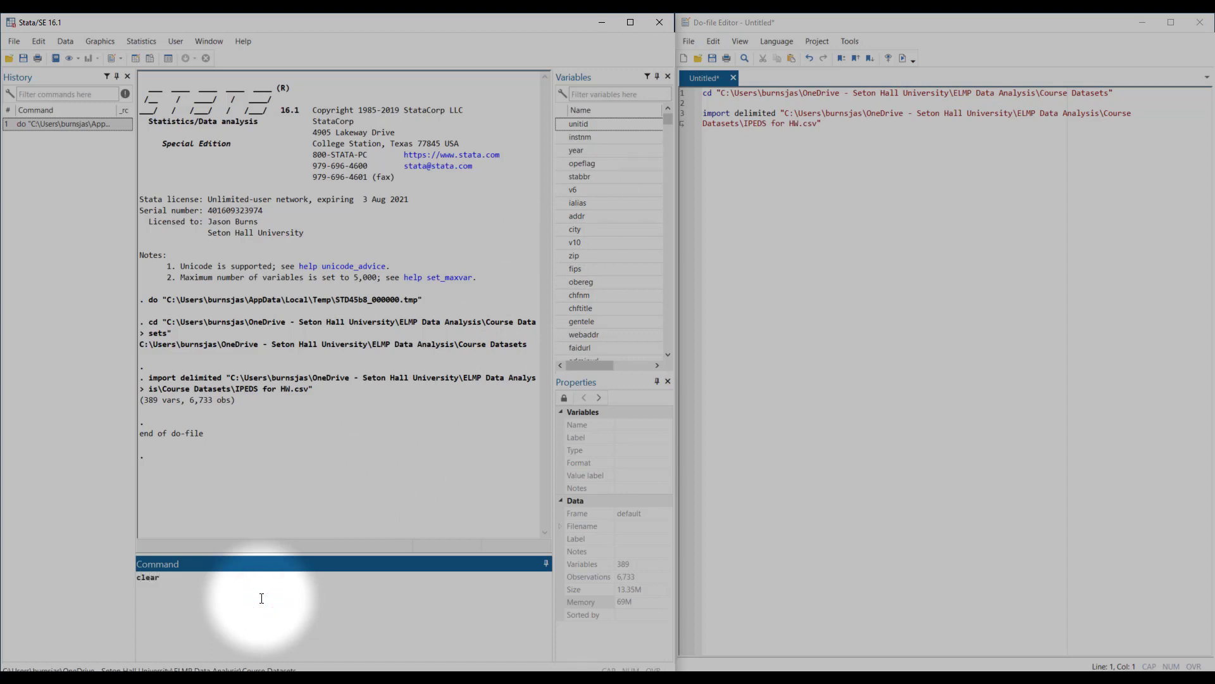
key("Return")
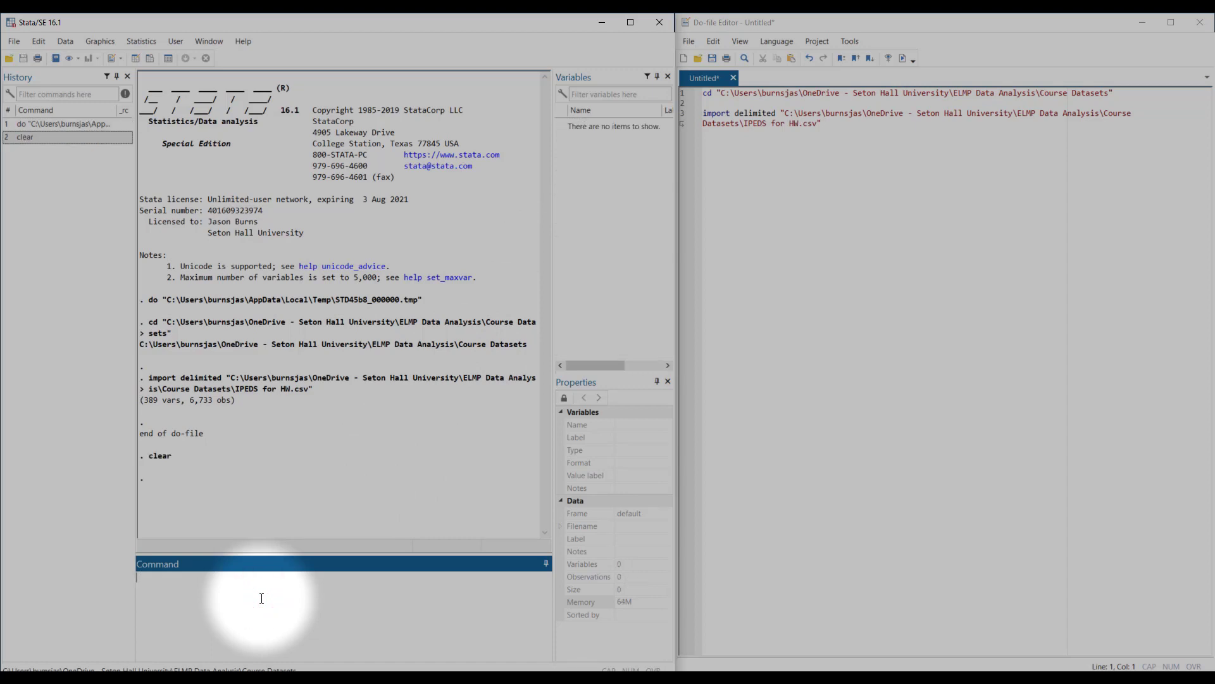
triple_click(762, 114)
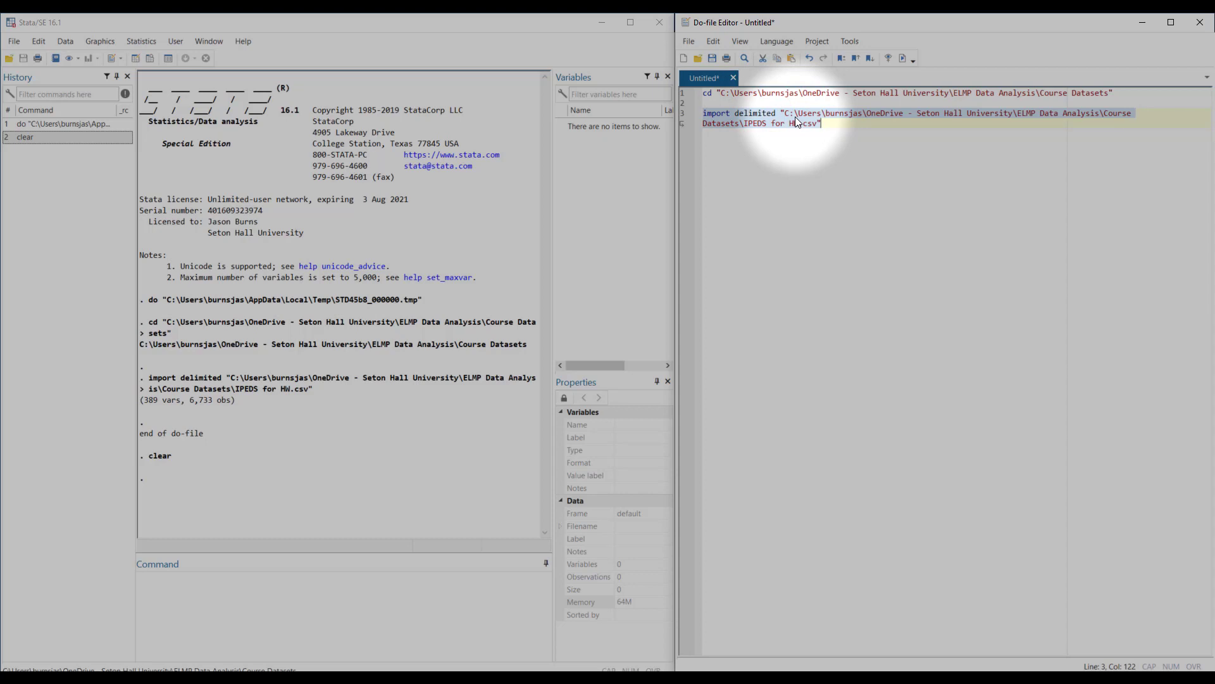
key("ctrl+d")
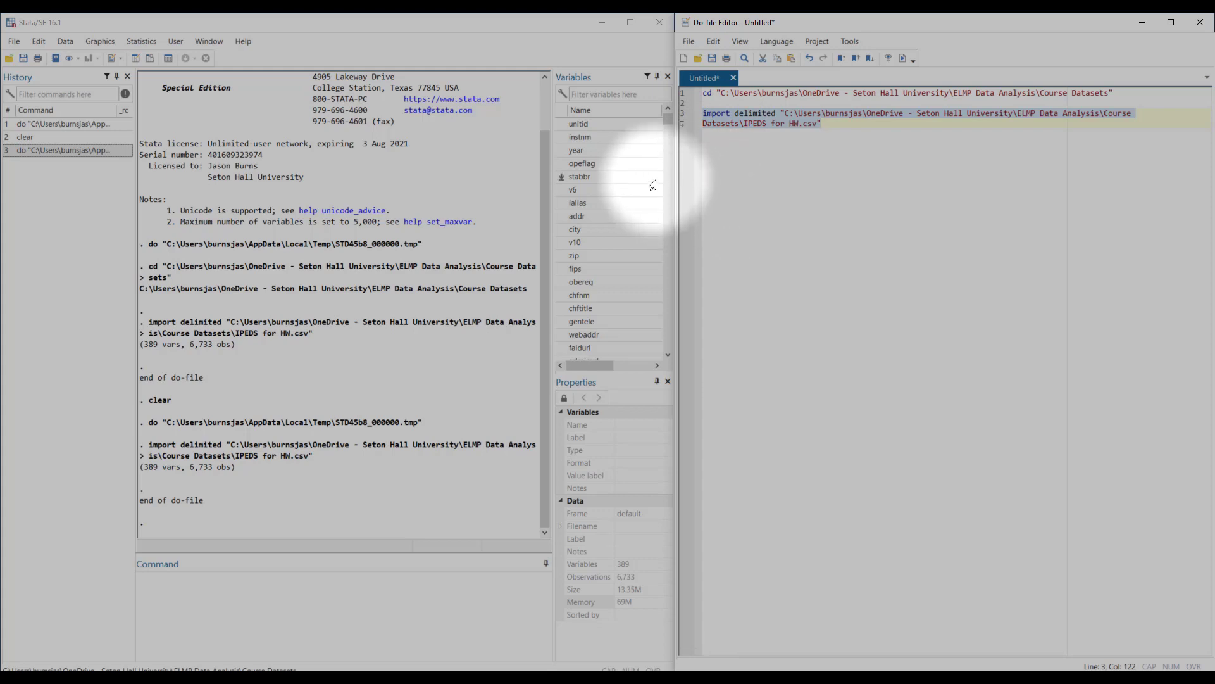
- Add the line "rename instnm name" below the import command and run only that line
left_click(872, 126)
key("Return")
key("Return")
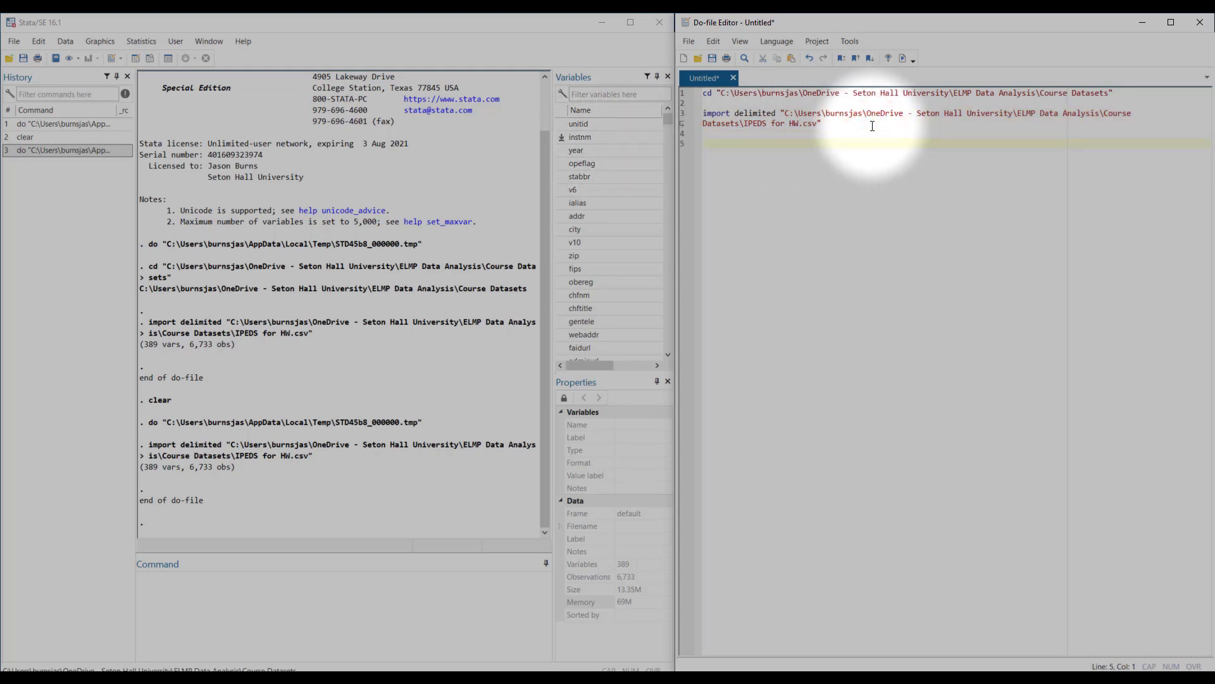
type("renam")
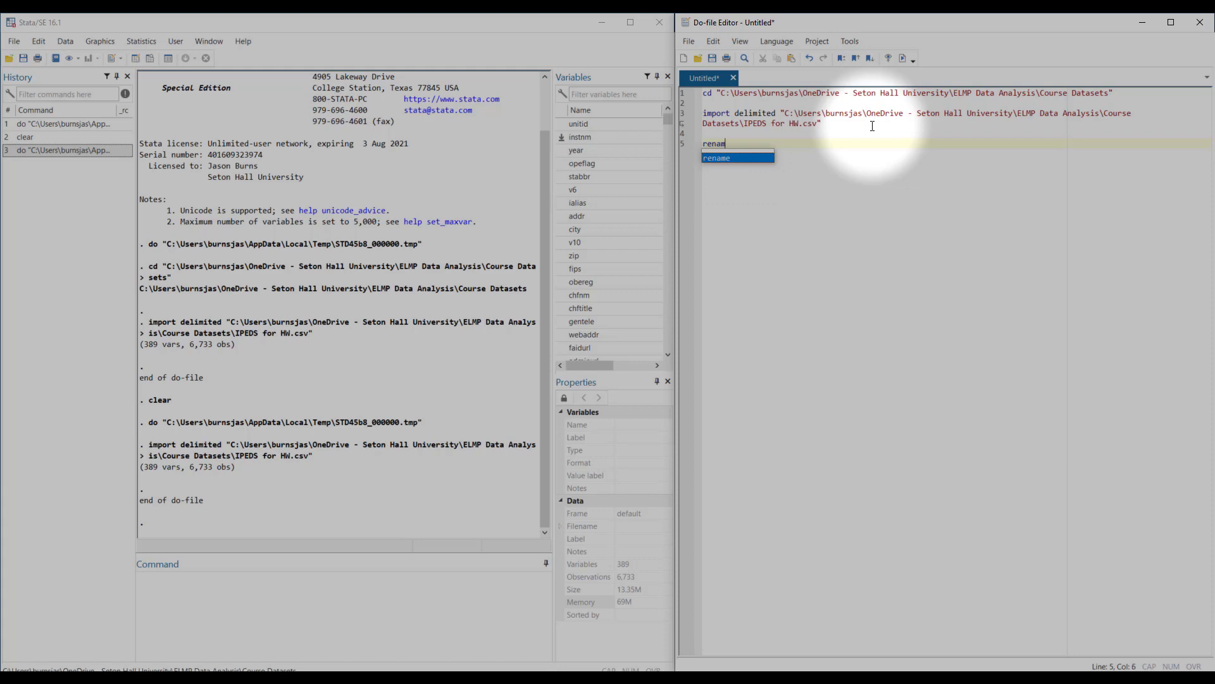
type("e instnm")
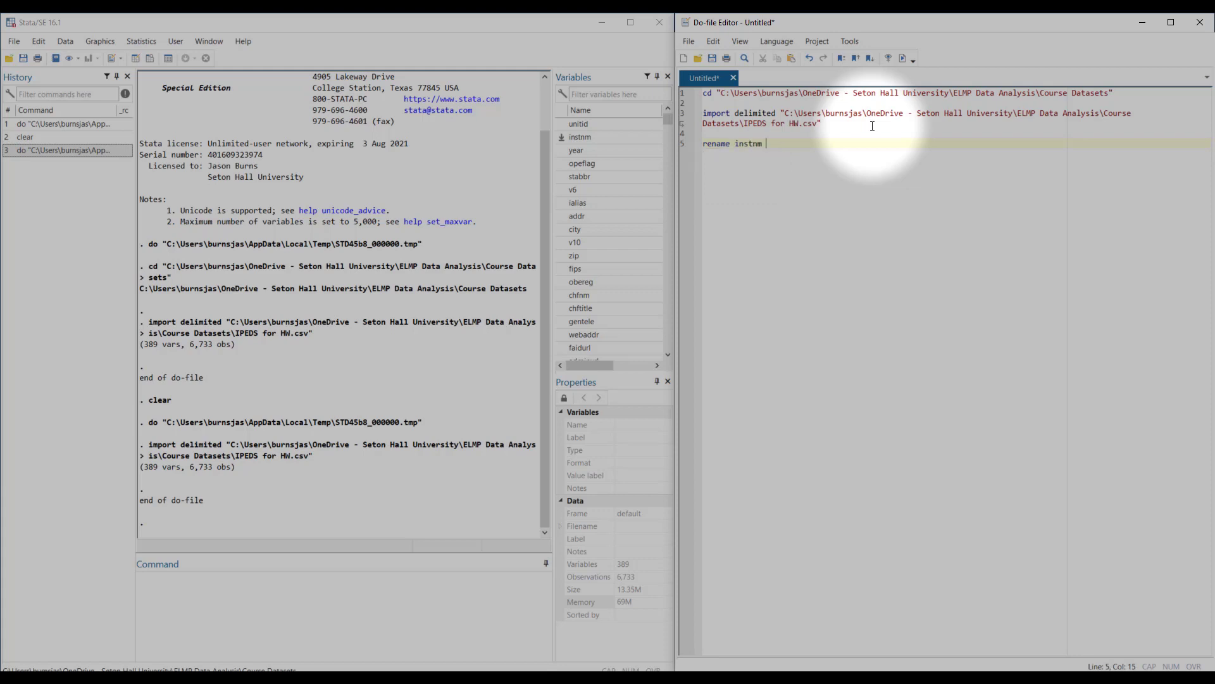
type(" name")
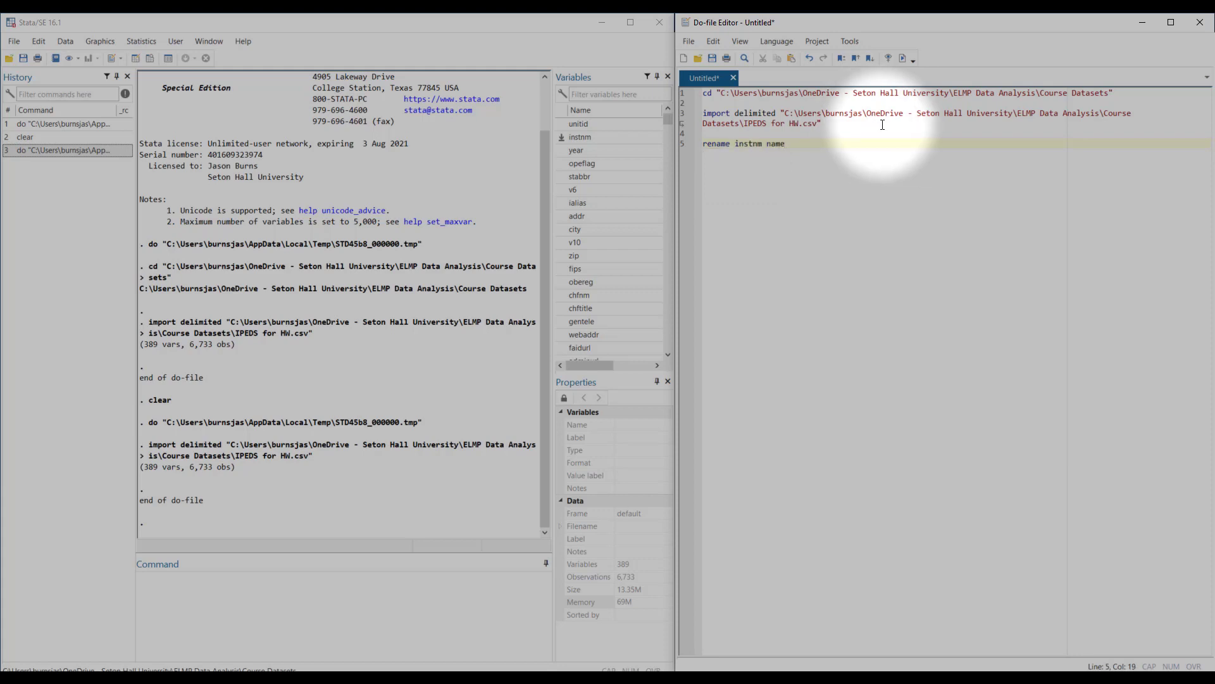
triple_click(778, 144)
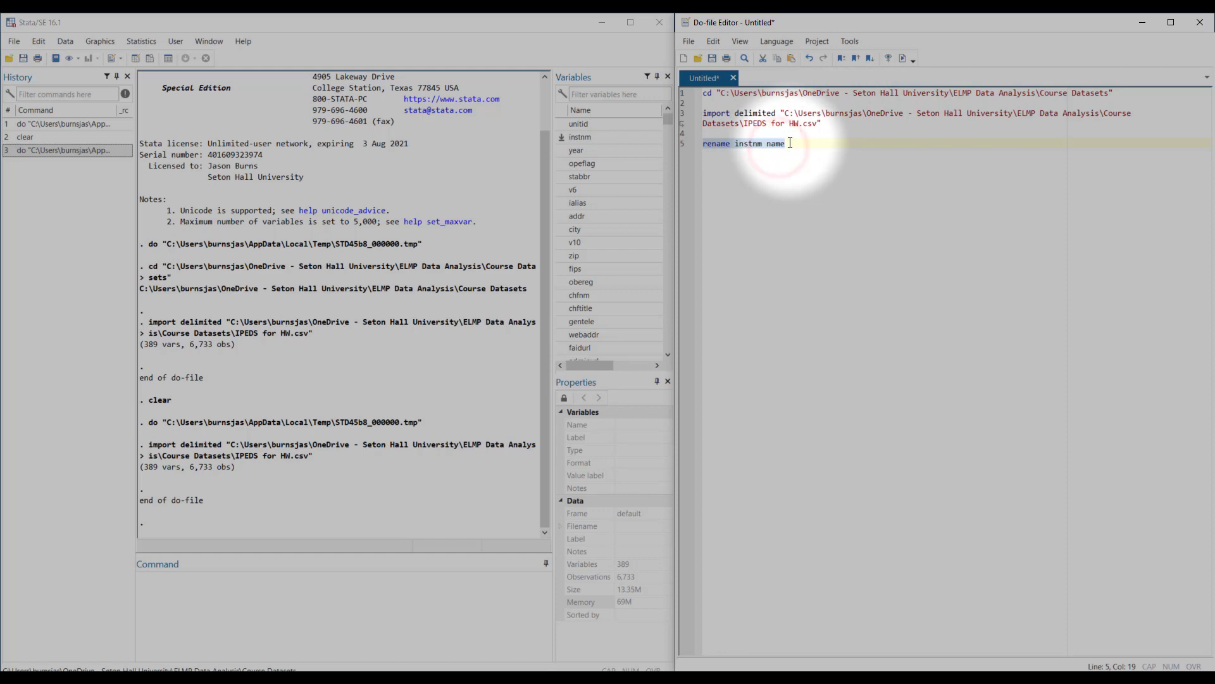
key("ctrl+d")
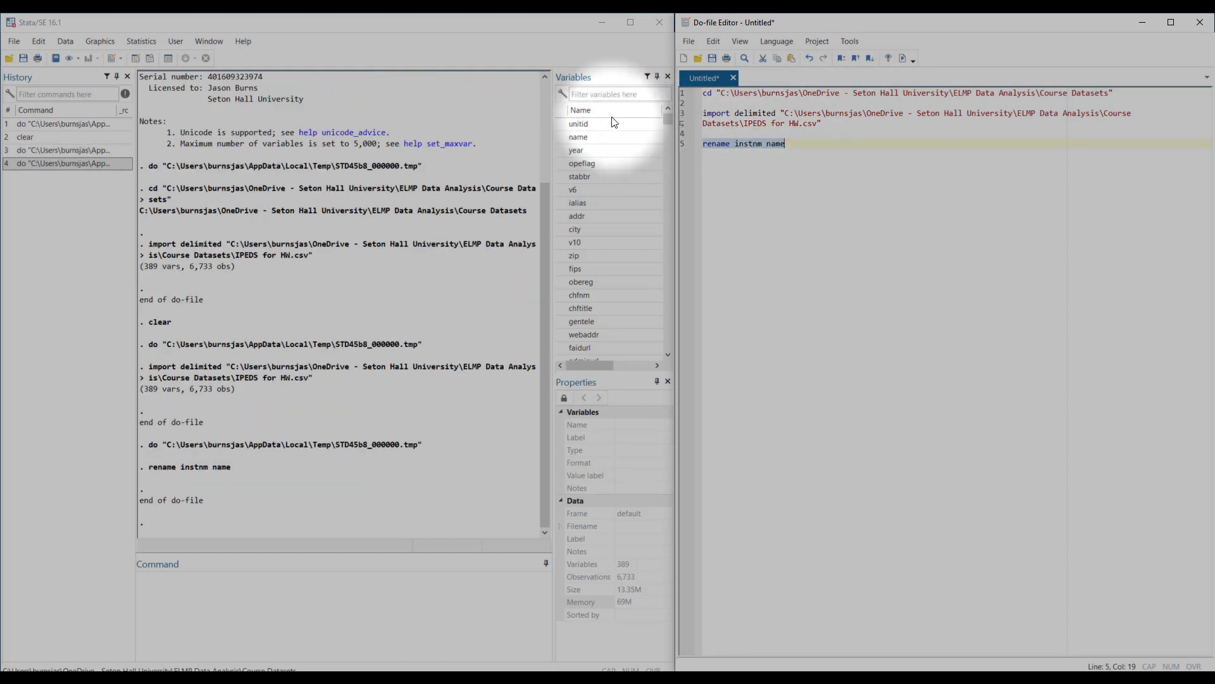
left_click(851, 143)
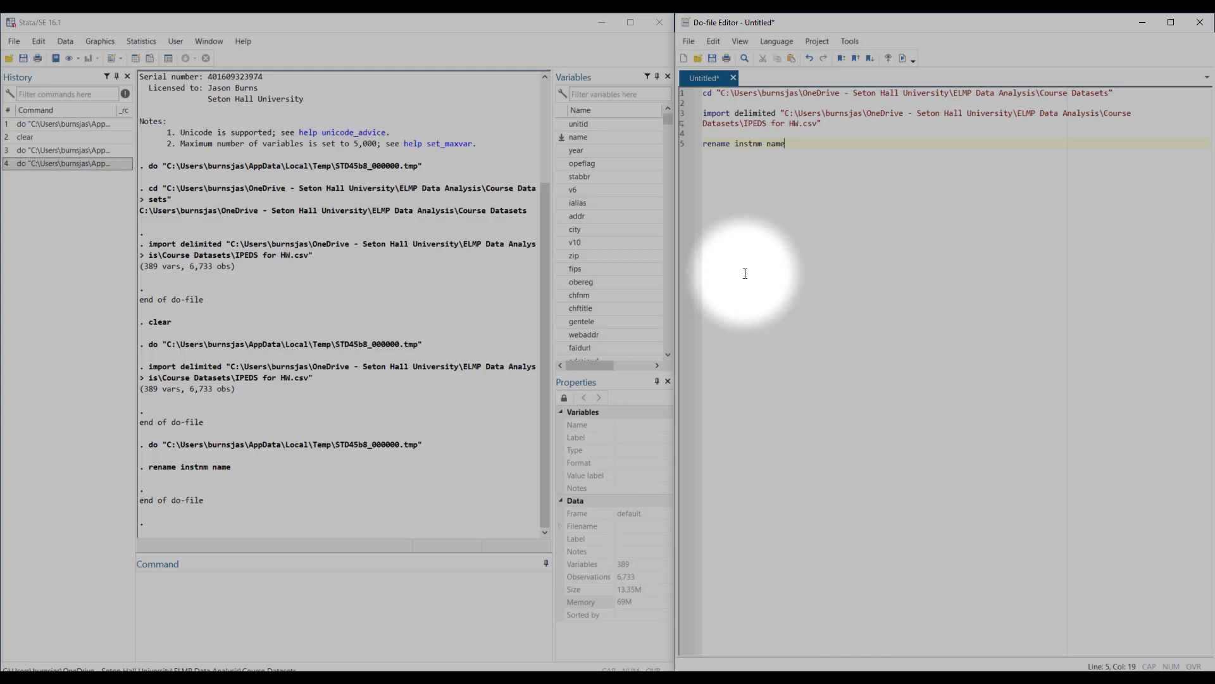
- Paste two copies of the rename line below it, separated by blank lines
left_click_drag(795, 144, 686, 147)
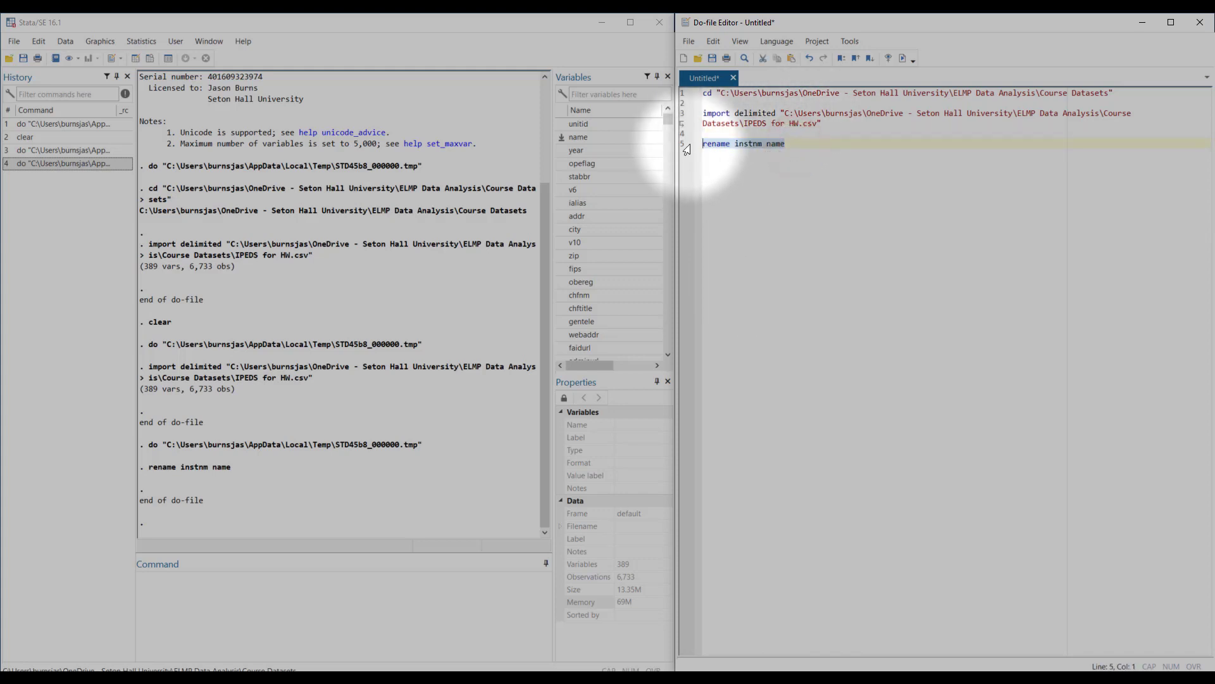
left_click(795, 144)
key("Return")
key("Return")
key("ctrl+v")
key("Return")
key("Return")
key("ctrl+v")
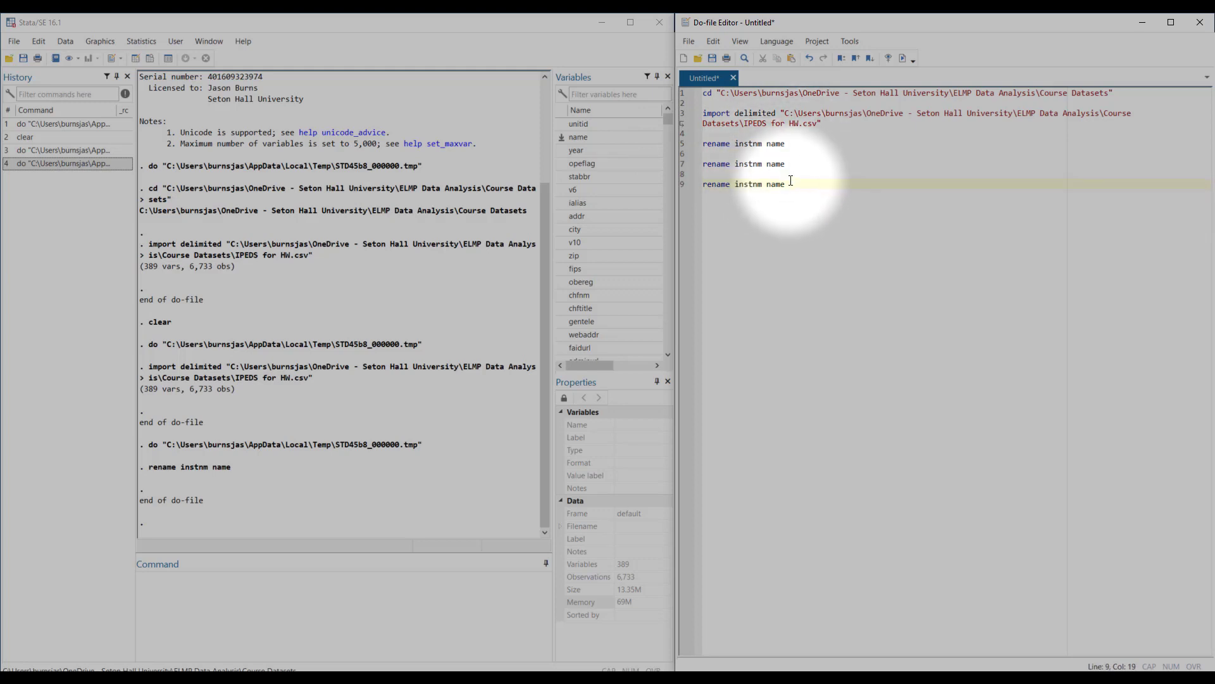
- Delete the two duplicate rename lines from the do-file
left_click_drag(791, 183, 696, 166)
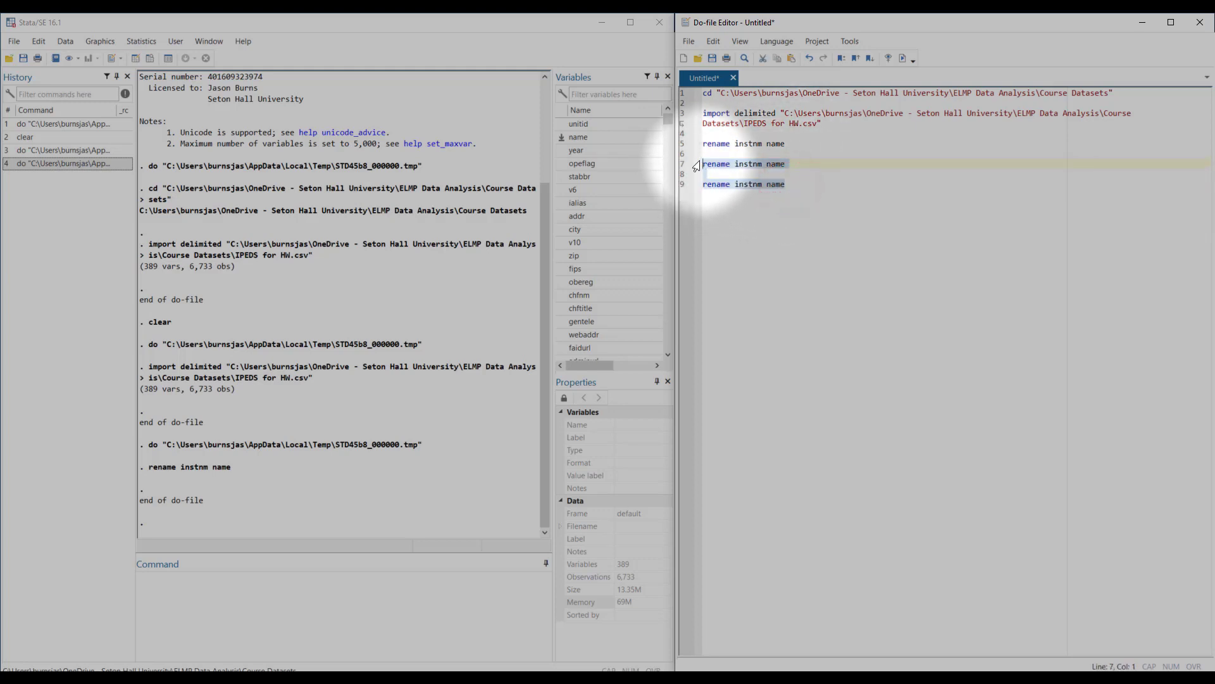
key("Delete")
key("BackSpace")
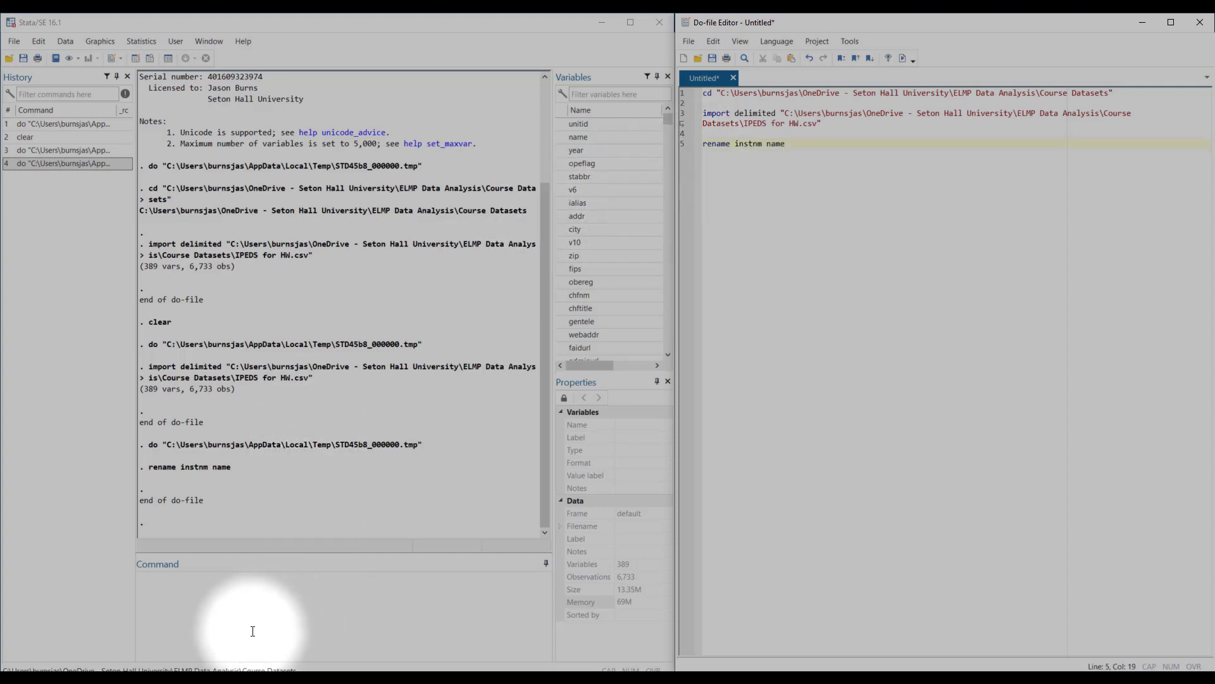
- Recall the latest do command from the history, clear it without running it, and return to the do-file
left_click(24, 164)
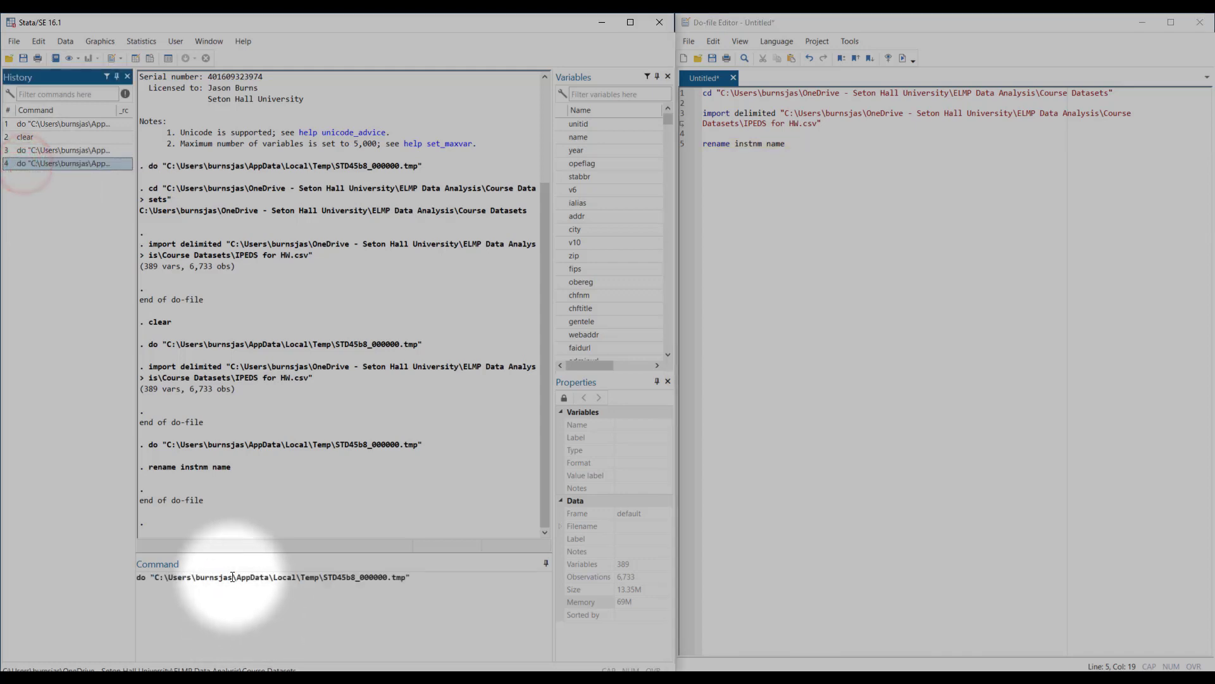
left_click(232, 578)
key("BackSpace")
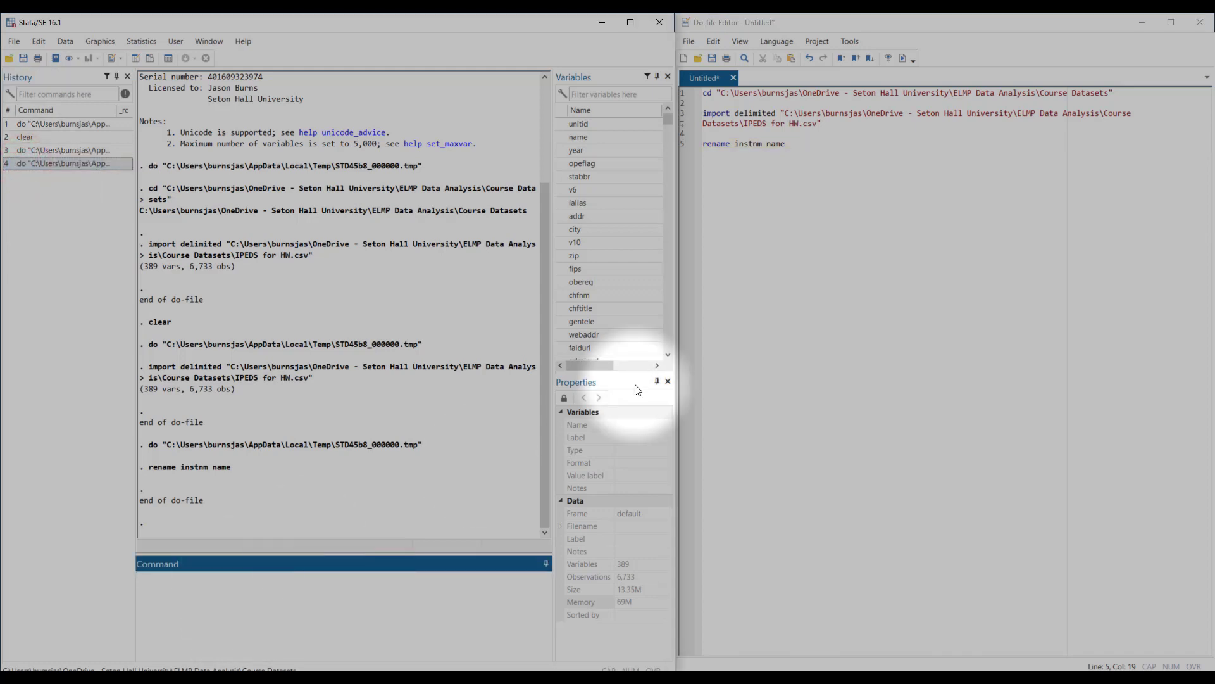
left_click(757, 167)
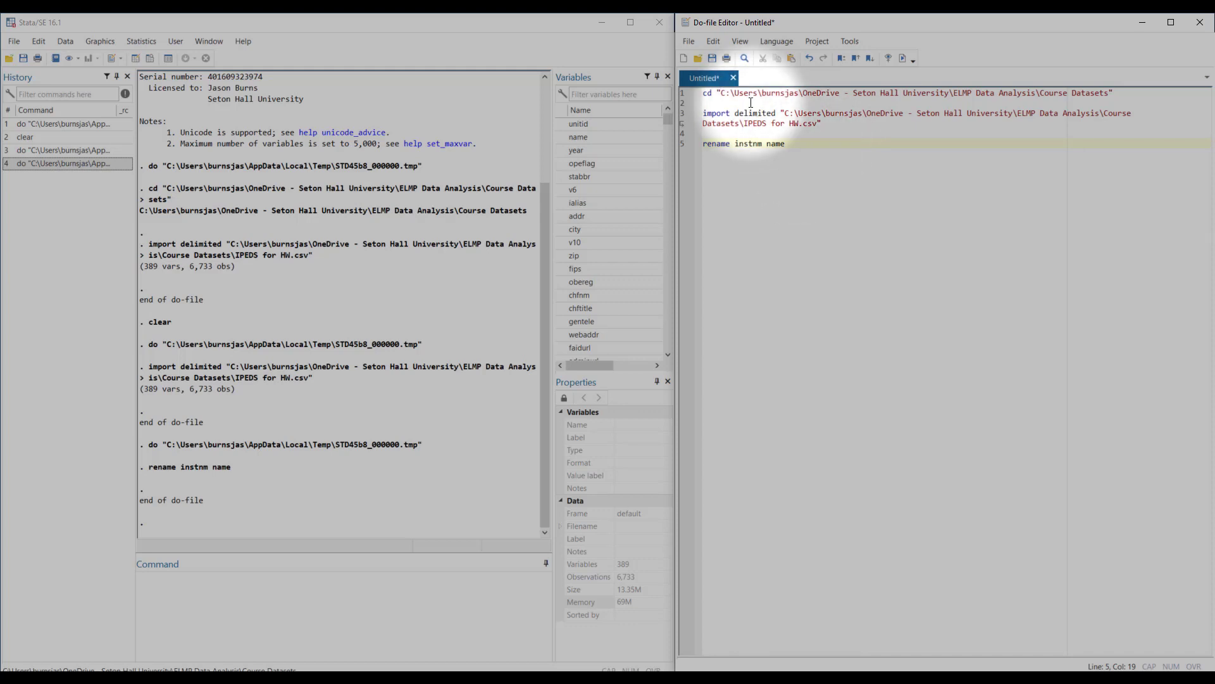
- Save the do-file as "Example Do File" in the Course Datasets folder
left_click(711, 59)
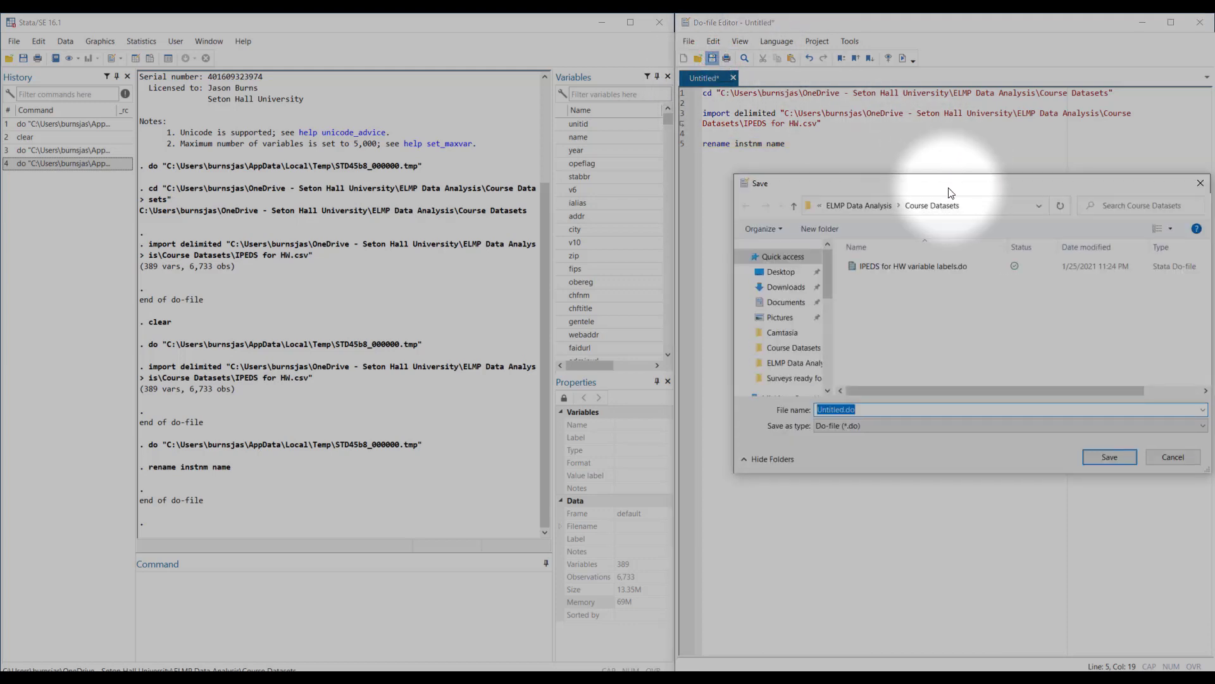
left_click_drag(946, 184, 816, 179)
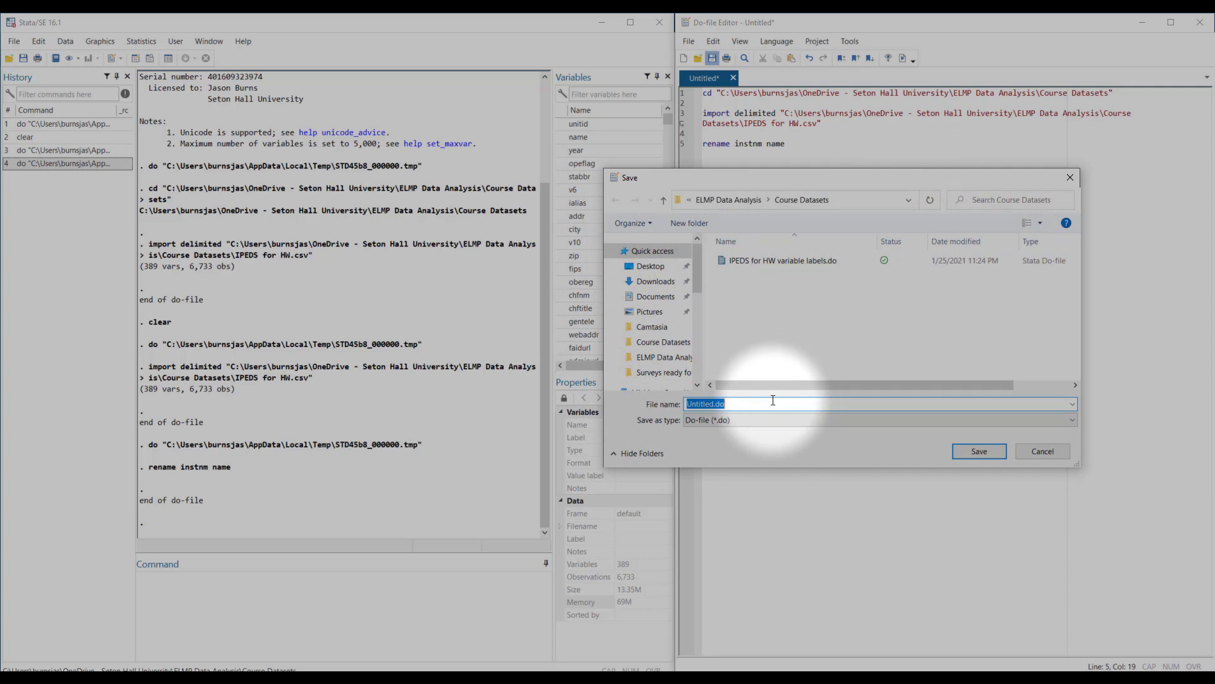
type("Example Do File")
left_click(975, 453)
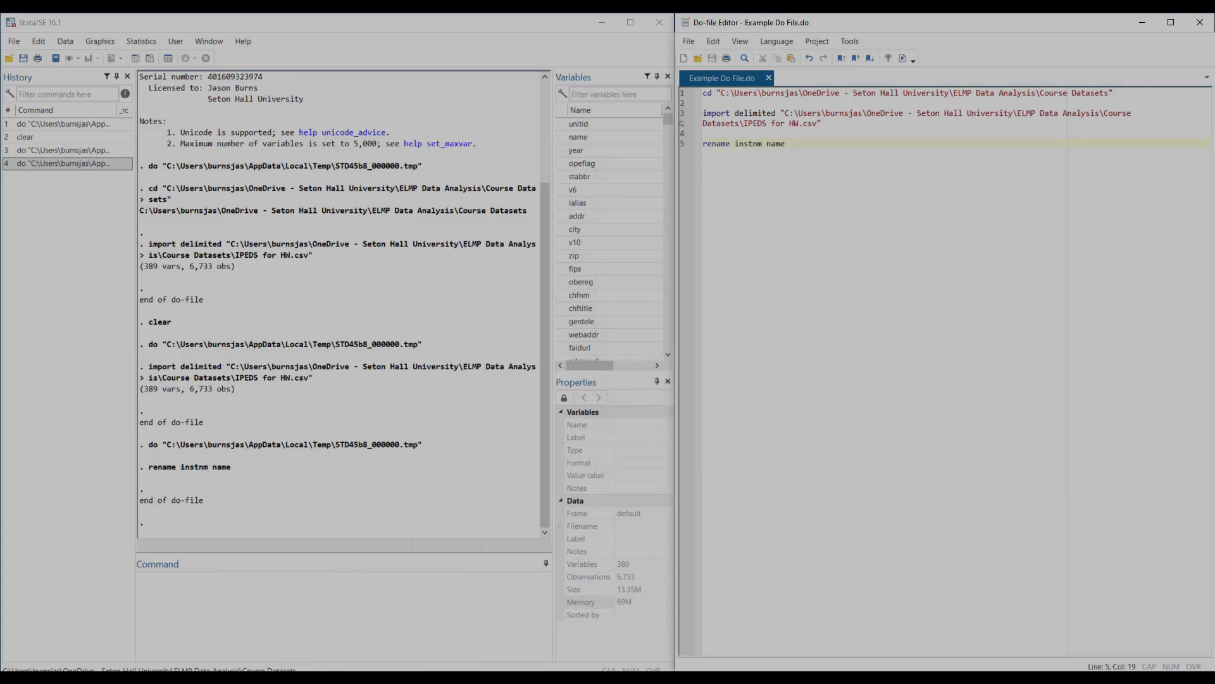
- Switch to File Explorer, locate Example Do File.do in the Course Datasets folder, and close the folder window
left_click(278, 680)
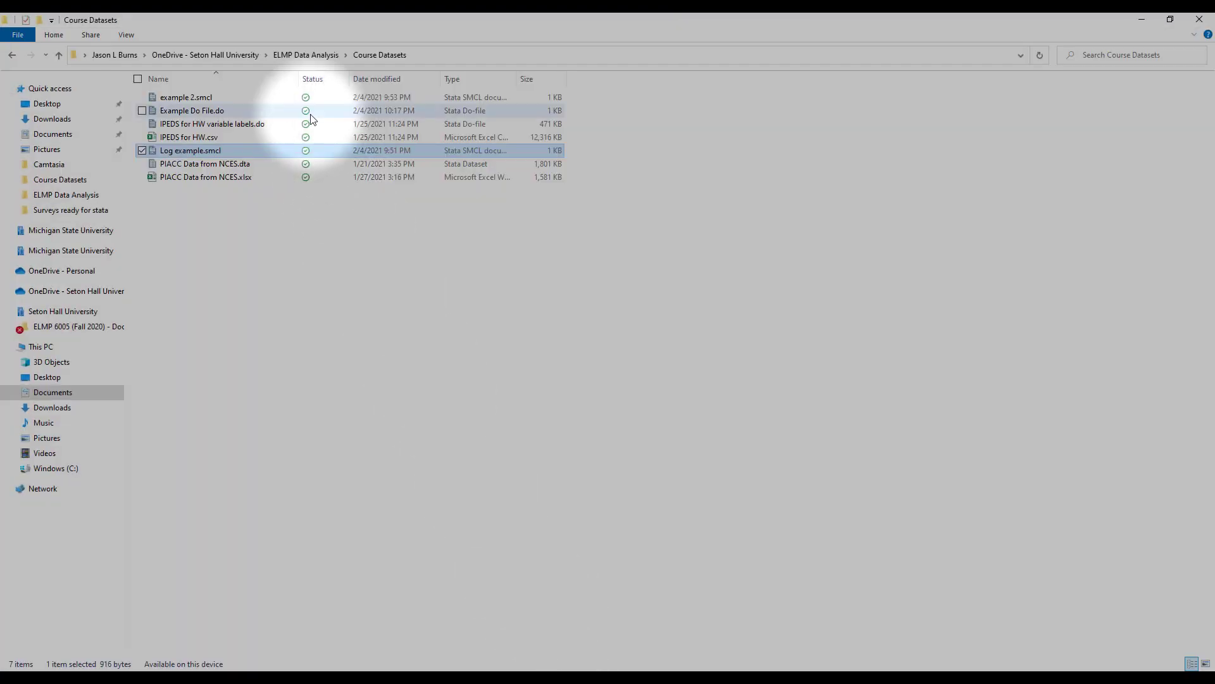
left_click(177, 110)
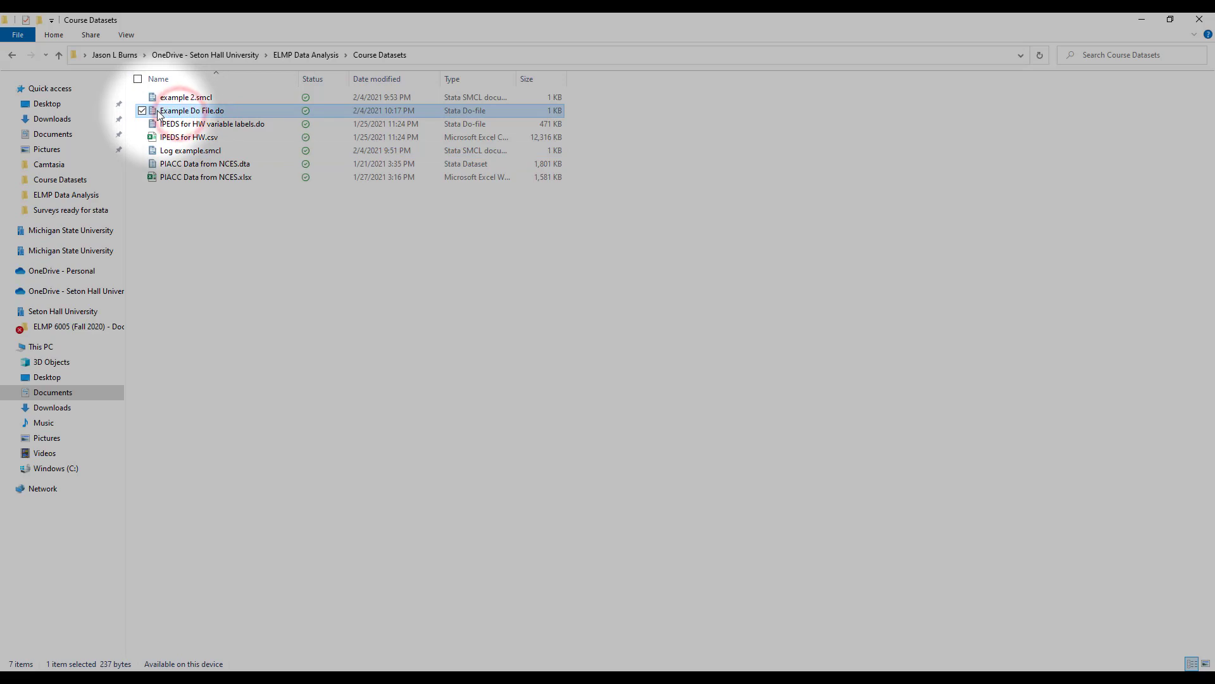
left_click(1192, 19)
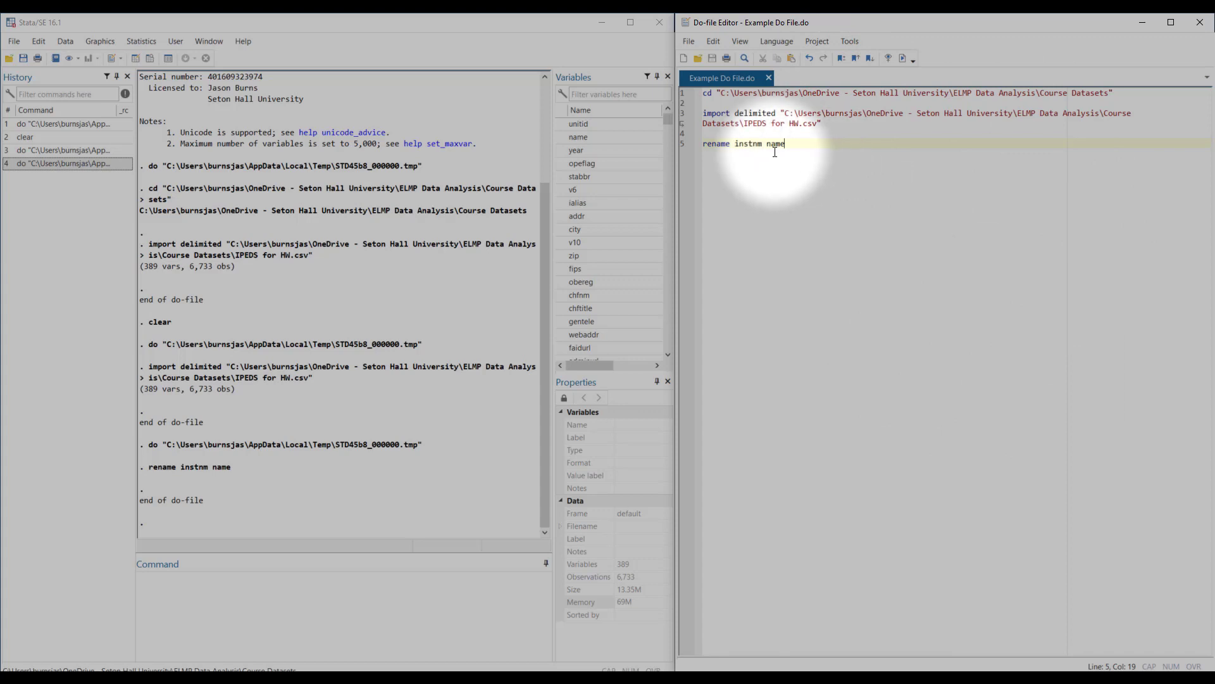
- Add the comment "*Notes to self or another user" on the blank line between the cd and import commands
left_click(737, 103)
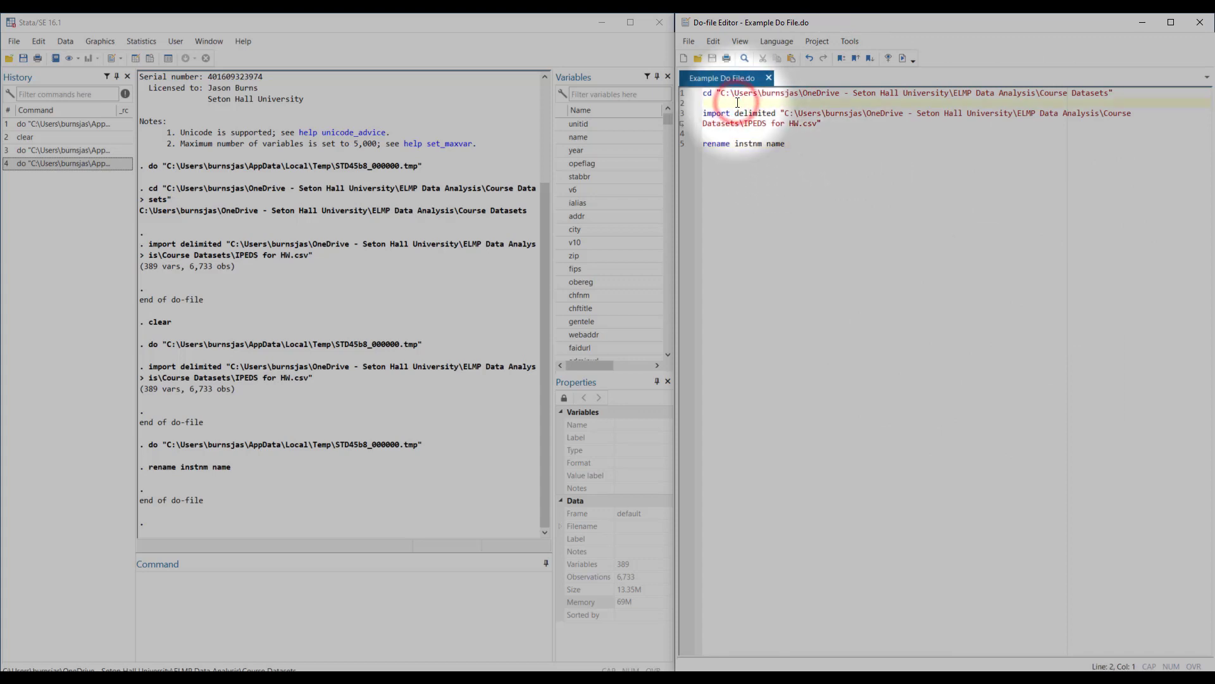
type("*")
type("Notes to sel")
type("f d")
type("r another user")
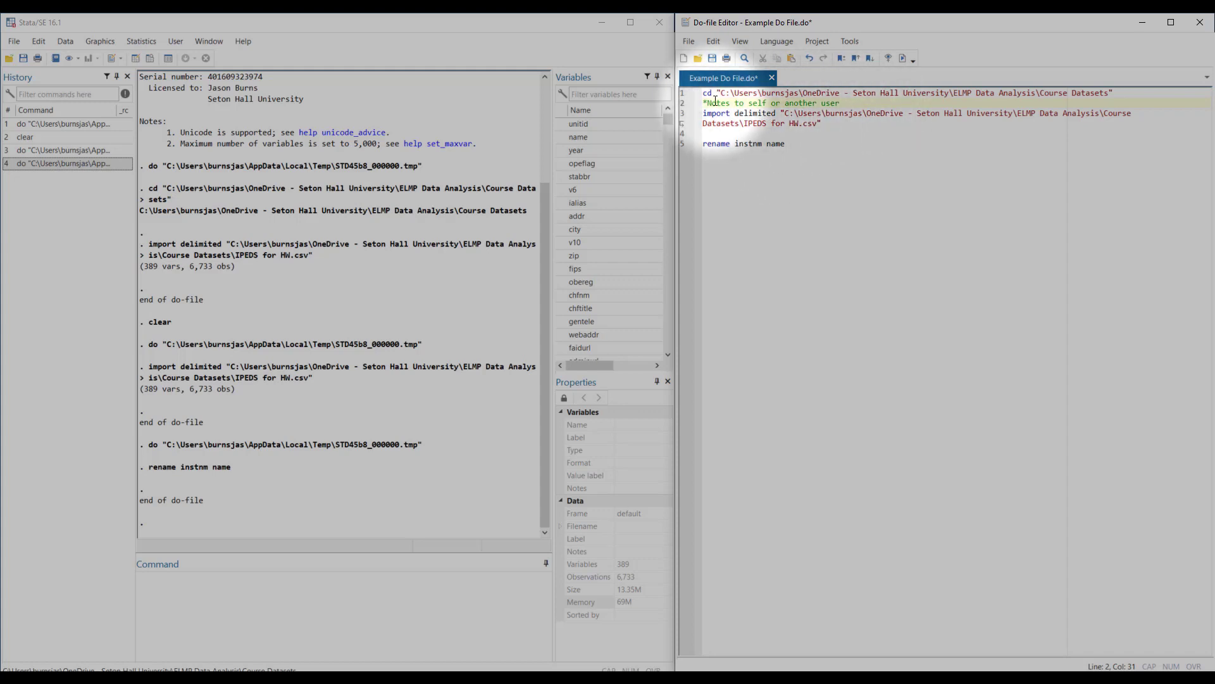
left_click(737, 134)
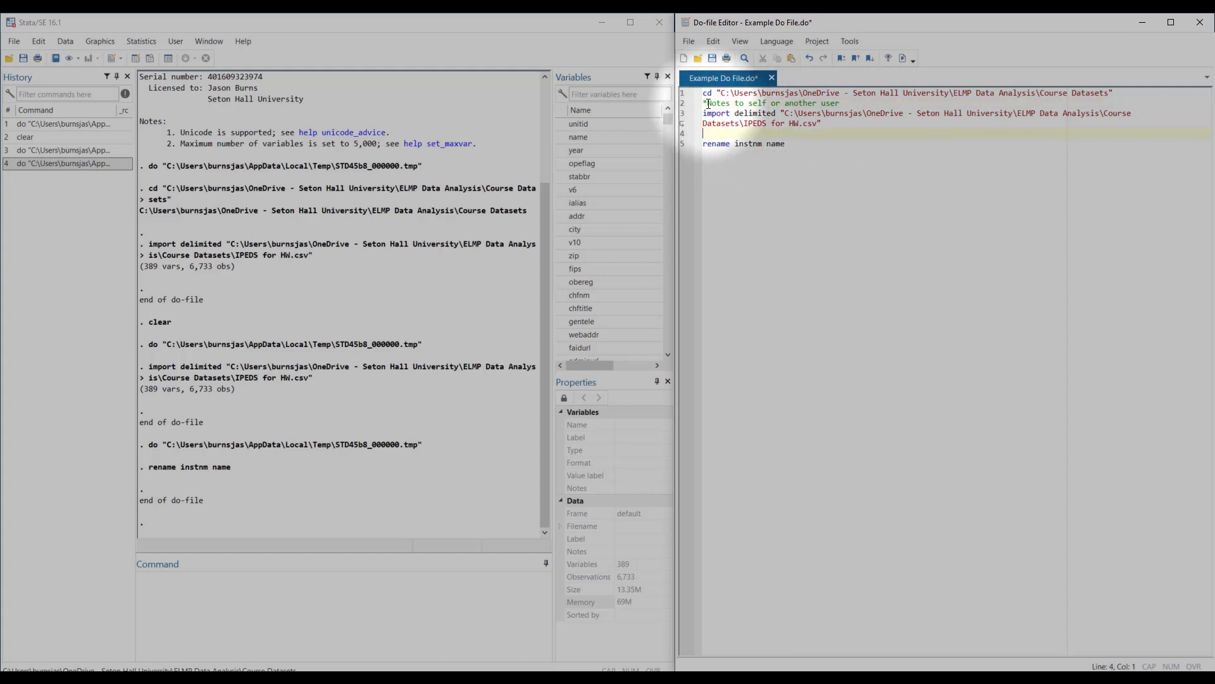
left_click_drag(705, 103, 839, 103)
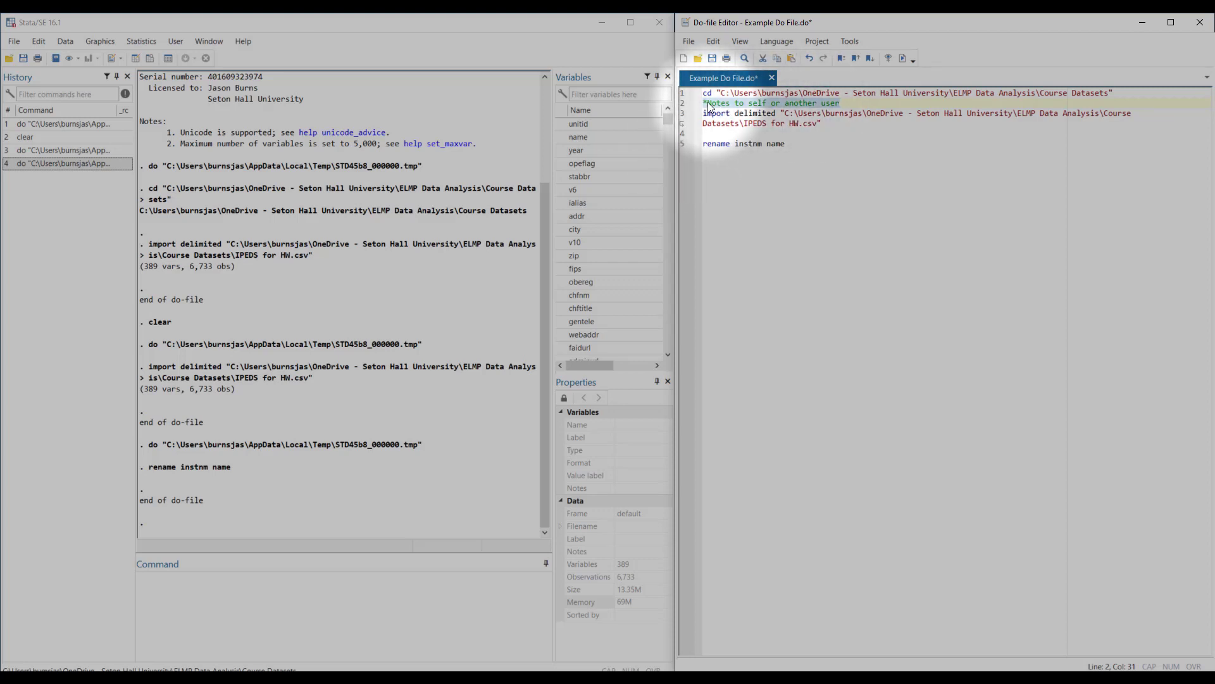
left_click(714, 134)
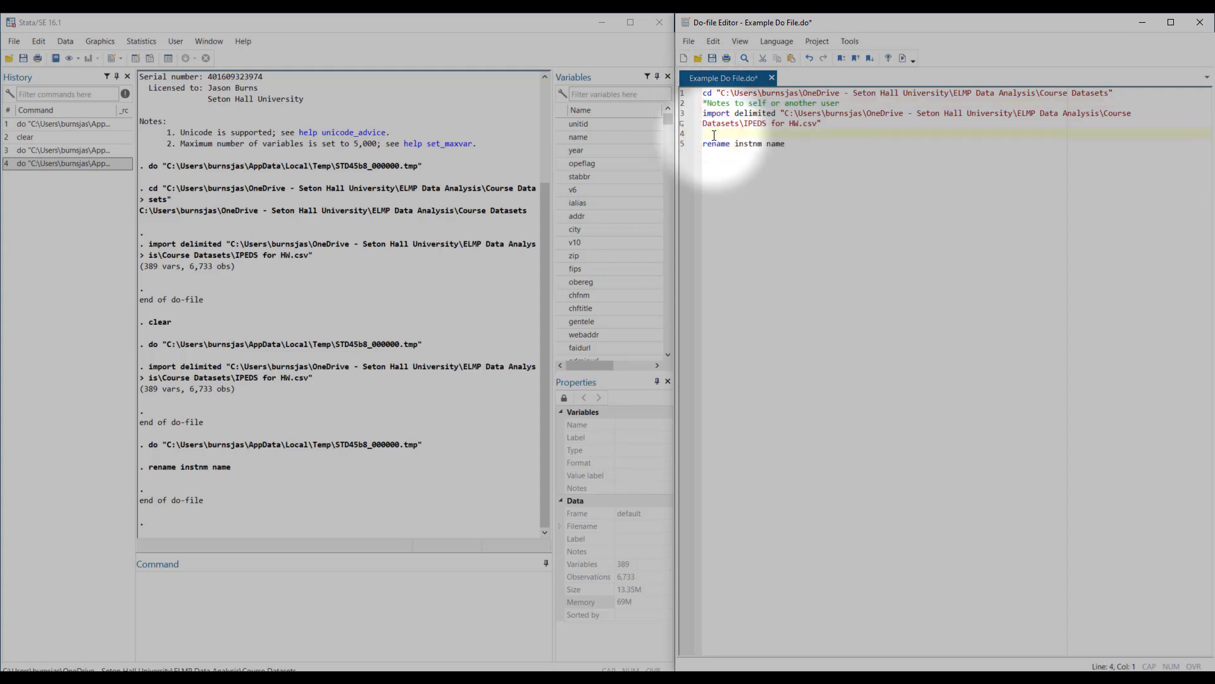
type("/*")
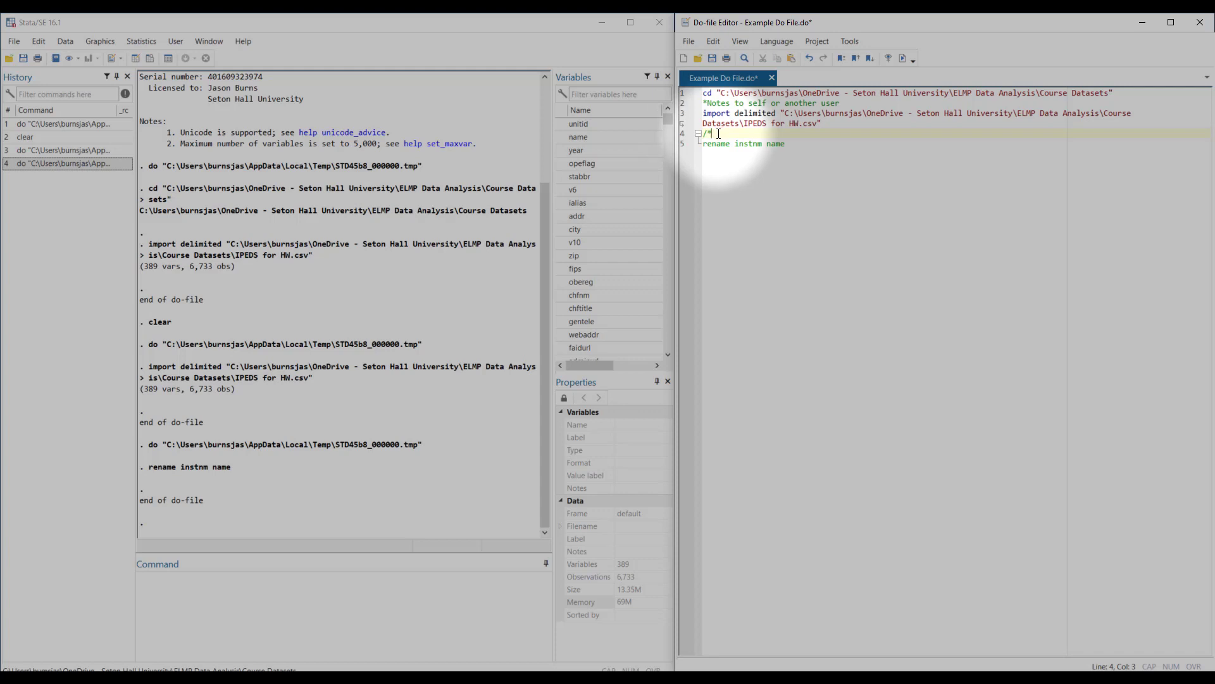
key("BackSpace")
- Comment out everything above the rename command by enclosing it between /* on a new first line and */
left_click(704, 95)
key("Return")
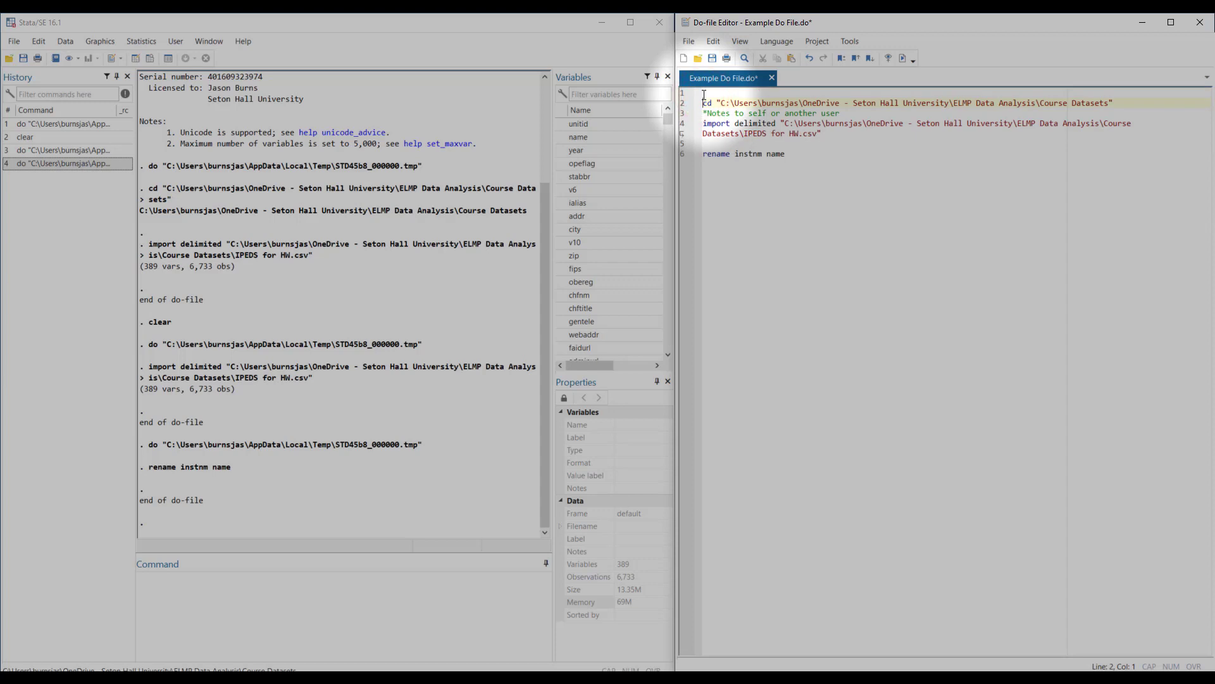
type("*")
left_click(716, 144)
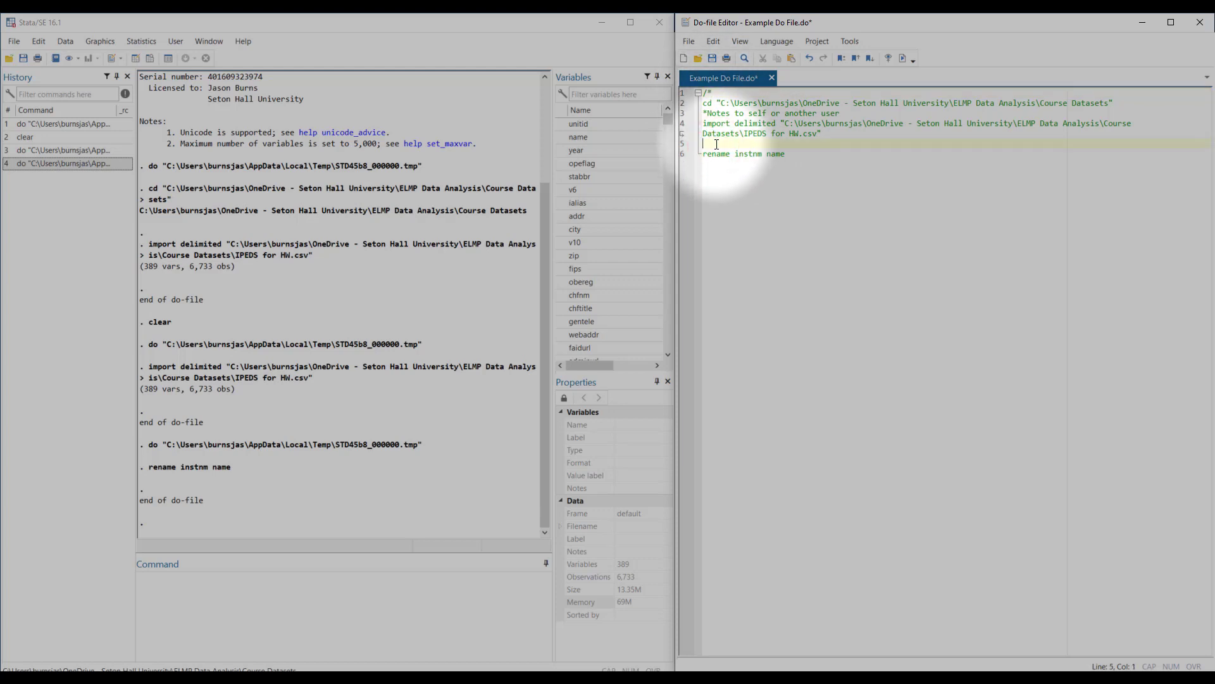
type("*/")
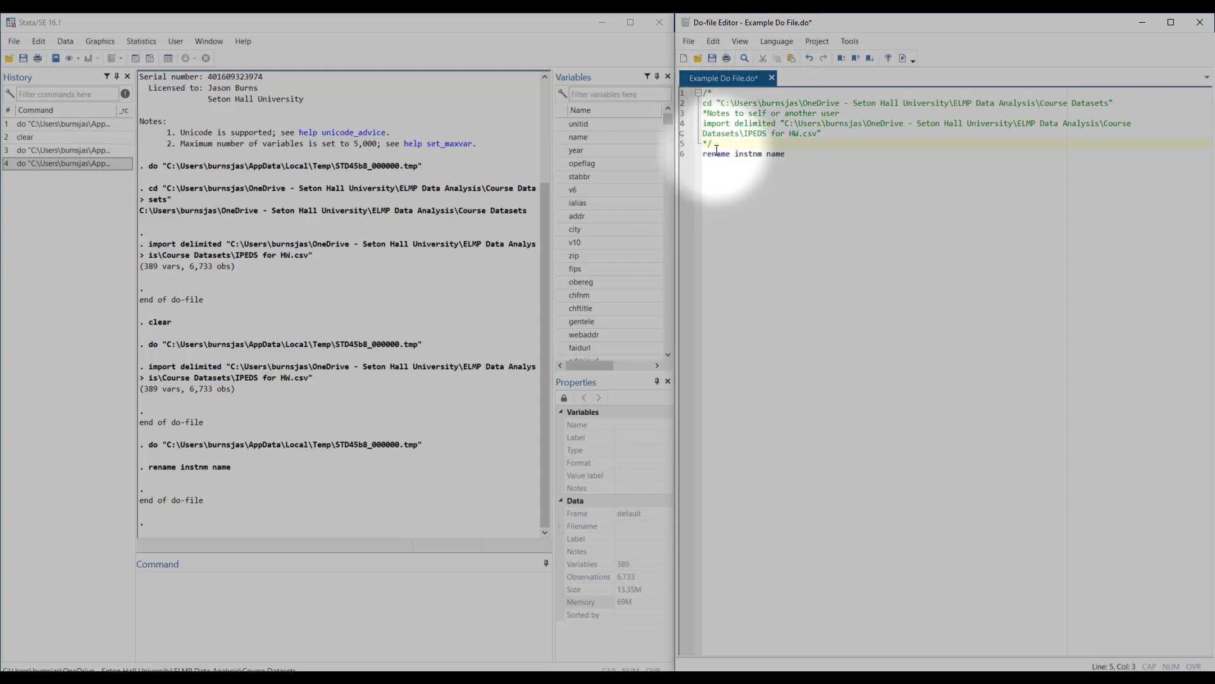
- Remove the closing and opening block comment markers around the cd and import commands
key("BackSpace")
key("BackSpace")
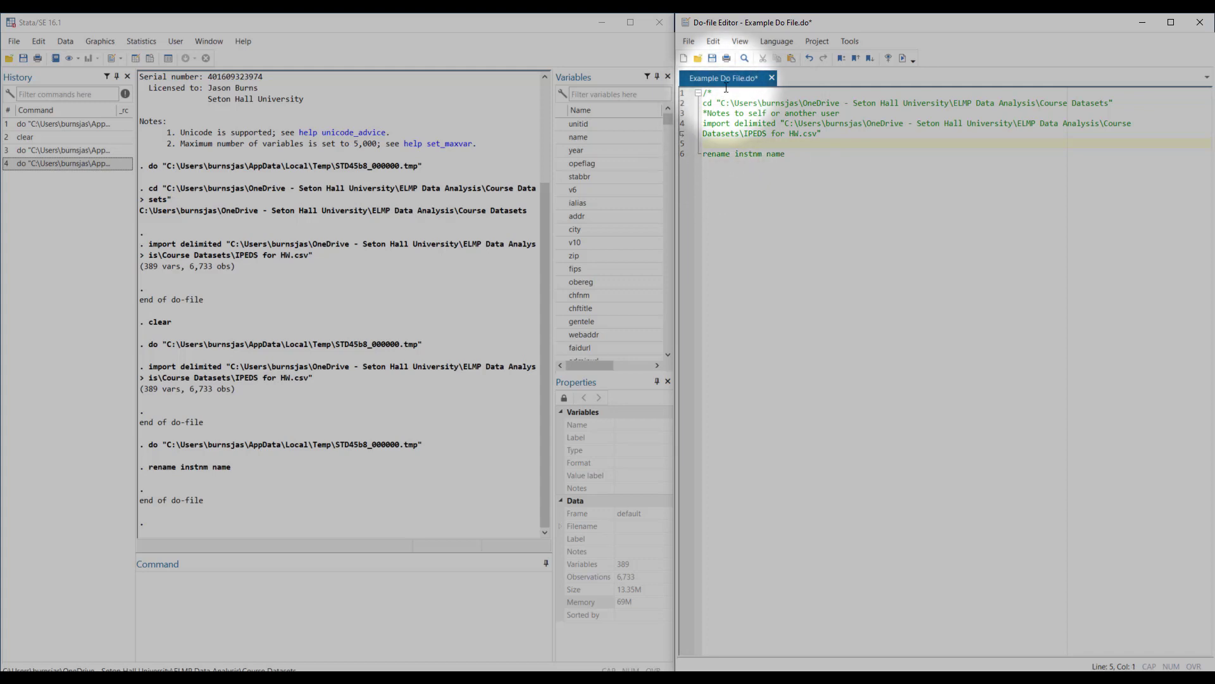
left_click(724, 92)
key("BackSpace")
key("BackSpace")
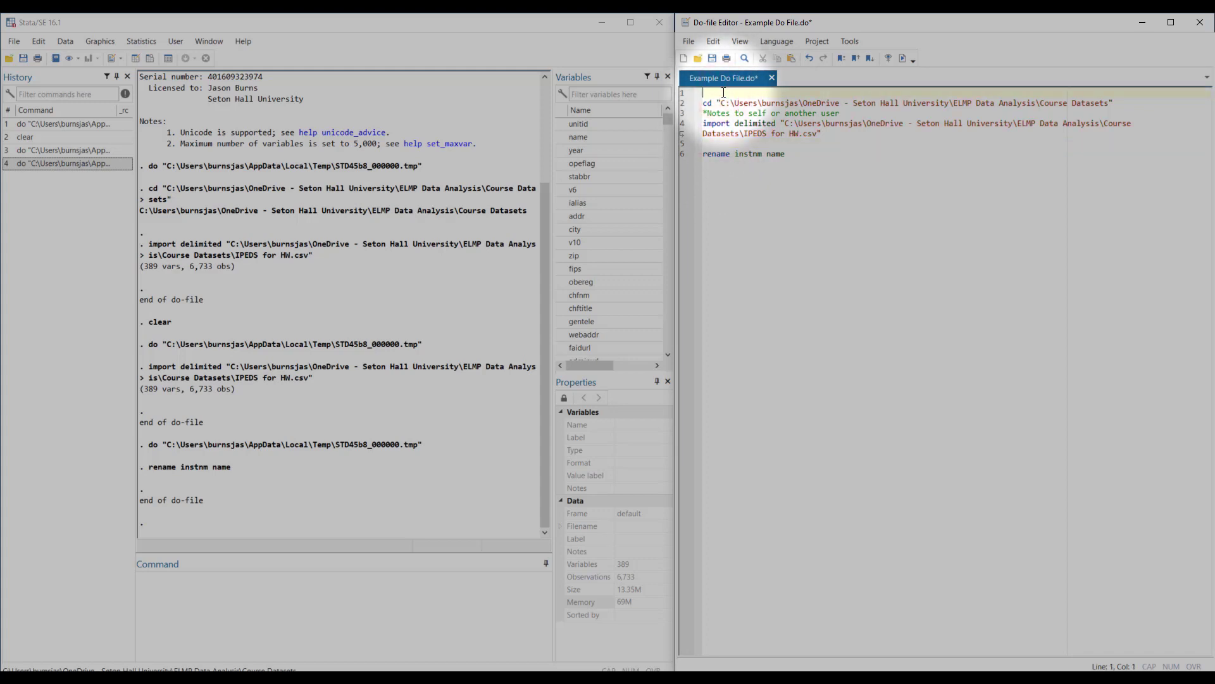